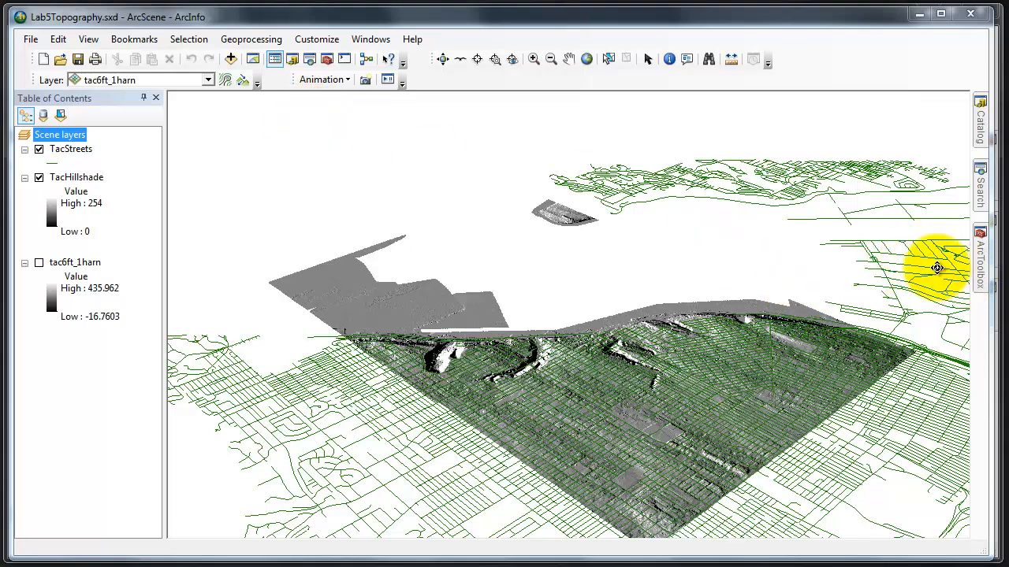
pyautogui.moveTo(431, 59)
pyautogui.mouseDown()
pyautogui.moveTo(417, 153)
pyautogui.moveTo(426, 63)
pyautogui.mouseUp()
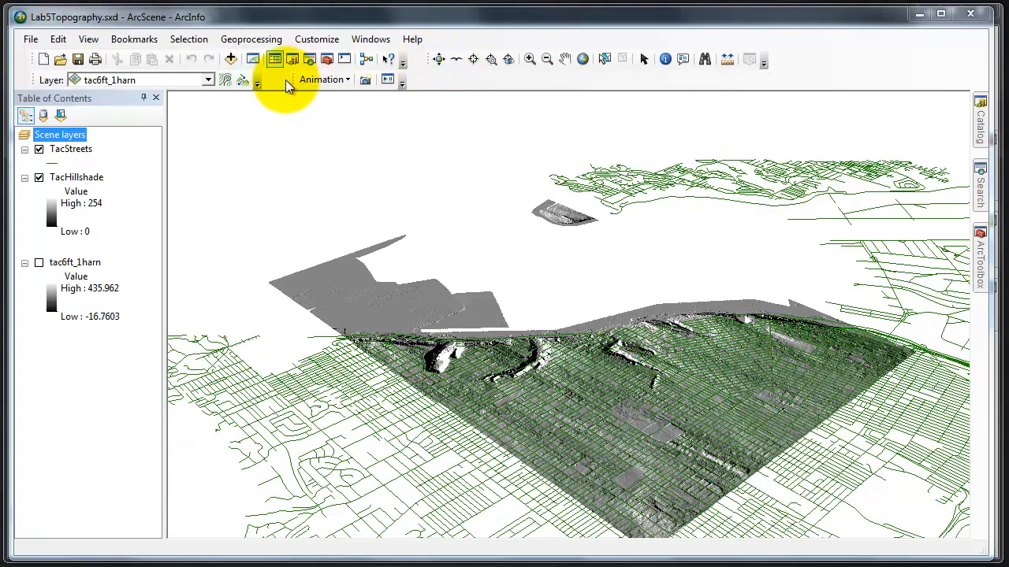
pyautogui.moveTo(33, 80); pyautogui.dragTo(30, 57)
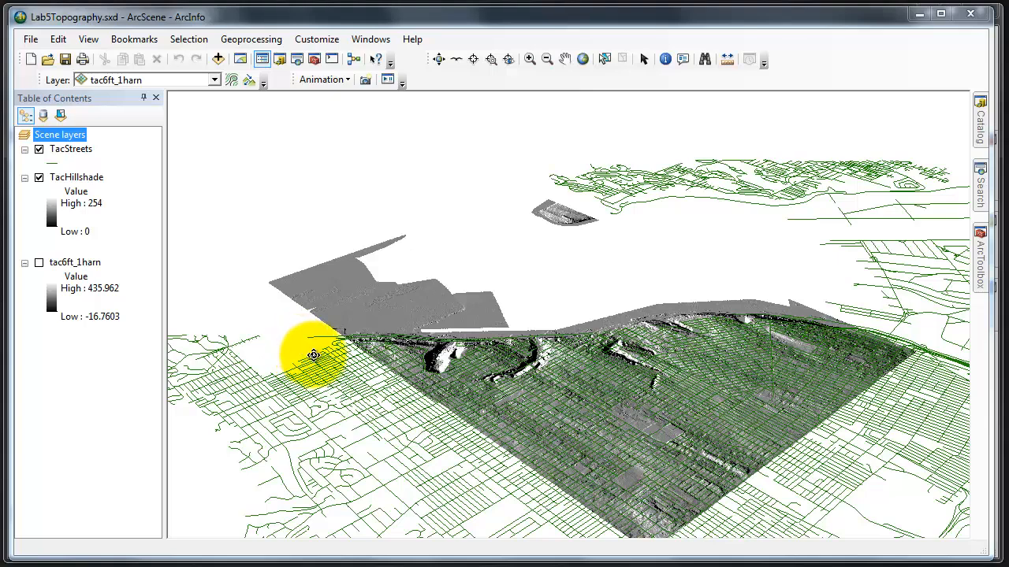
# Step: Set the base heights of the TacStreets layer to float on a custom surface
pyautogui.rightClick(74, 151)
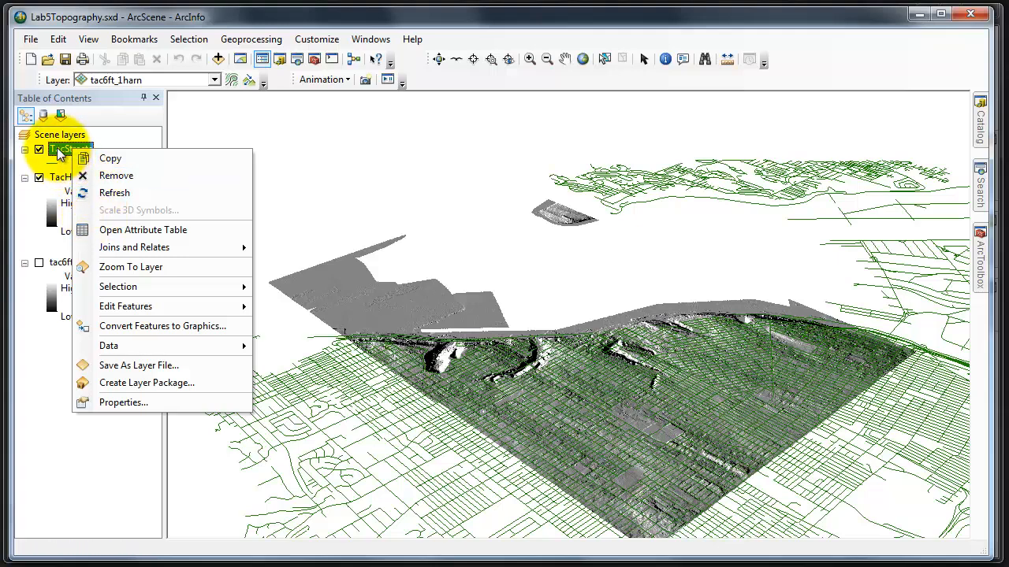
pyautogui.click(170, 402)
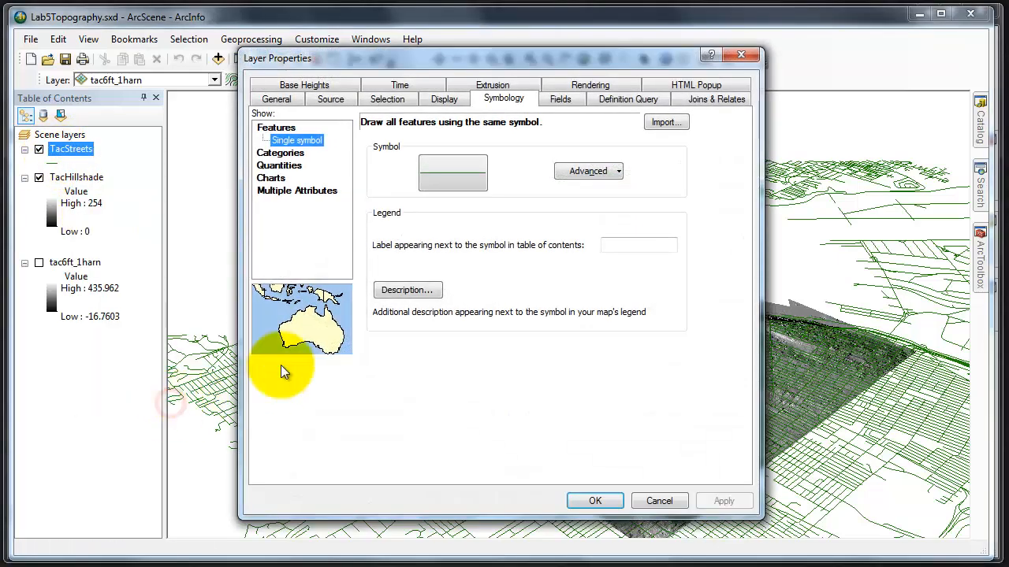
pyautogui.click(310, 86)
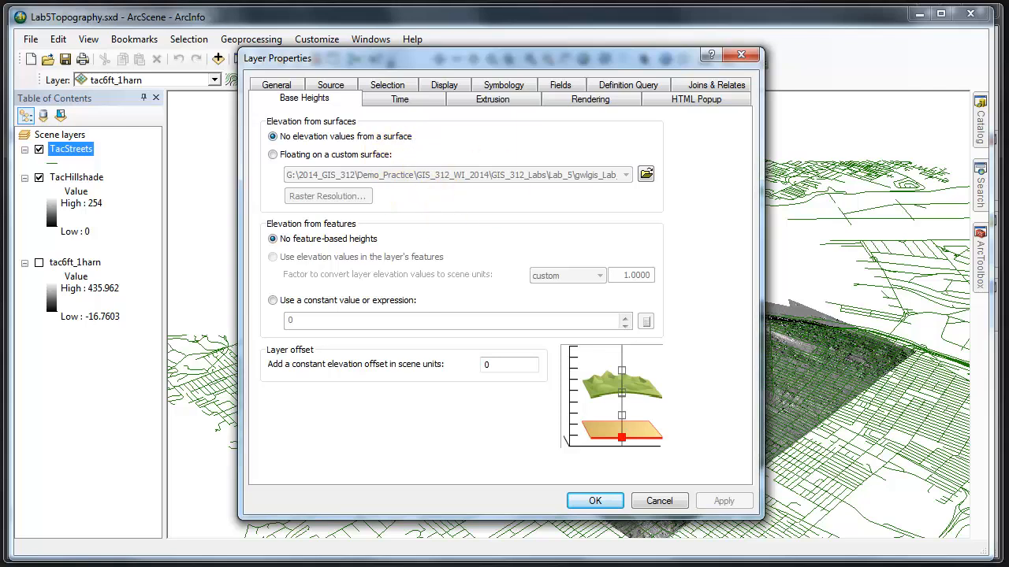
pyautogui.click(272, 154)
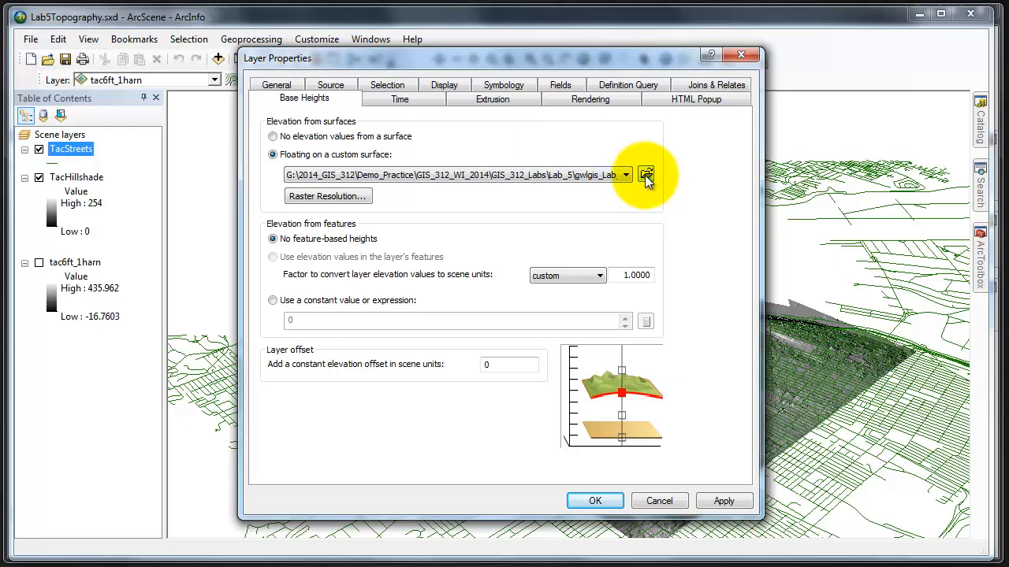
# Step: Choose the tac6ft_1harn raster from Lab5Geodatabase.gdb, inside the gwlgis_Lab_5 data folder, as the custom surface for TacStreets
pyautogui.click(645, 176)
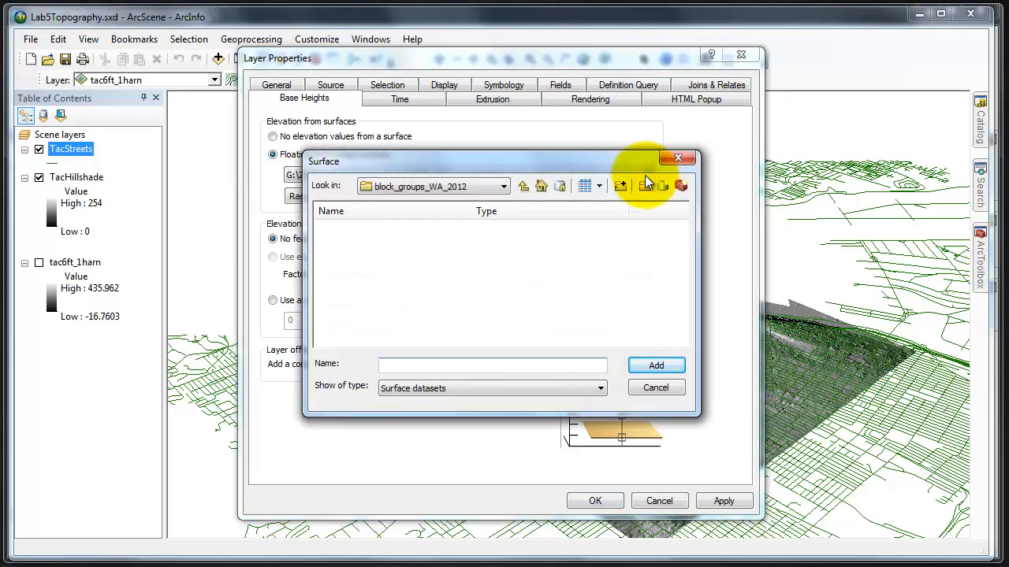
pyautogui.click(525, 187)
pyautogui.click(525, 187)
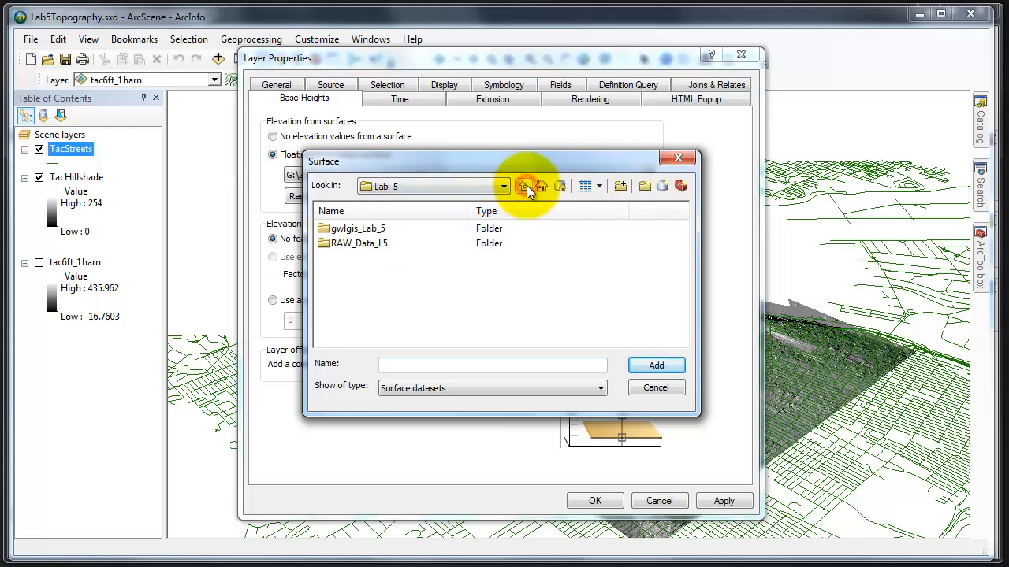
pyautogui.click(524, 186)
pyautogui.doubleClick(344, 301)
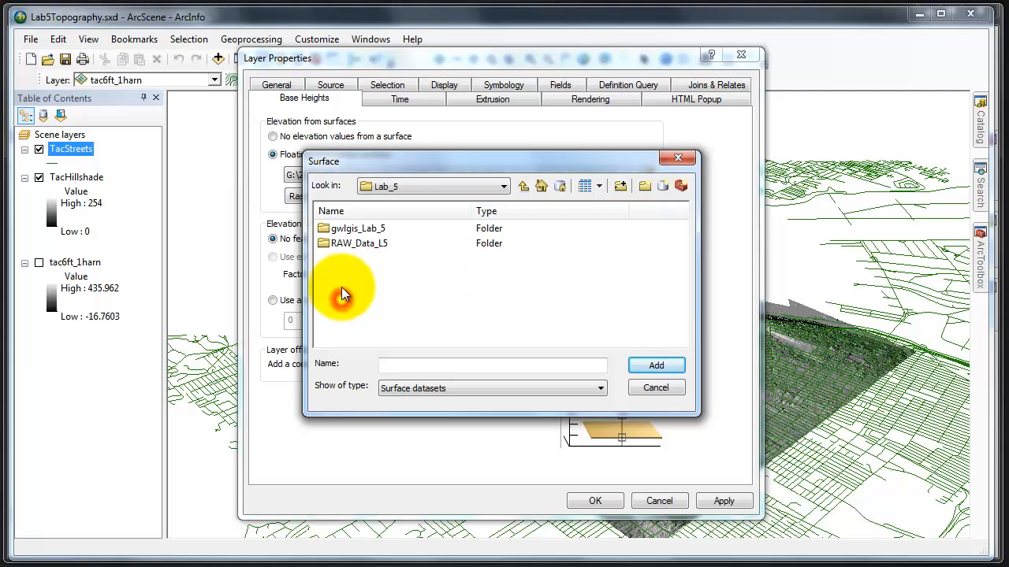
pyautogui.doubleClick(347, 229)
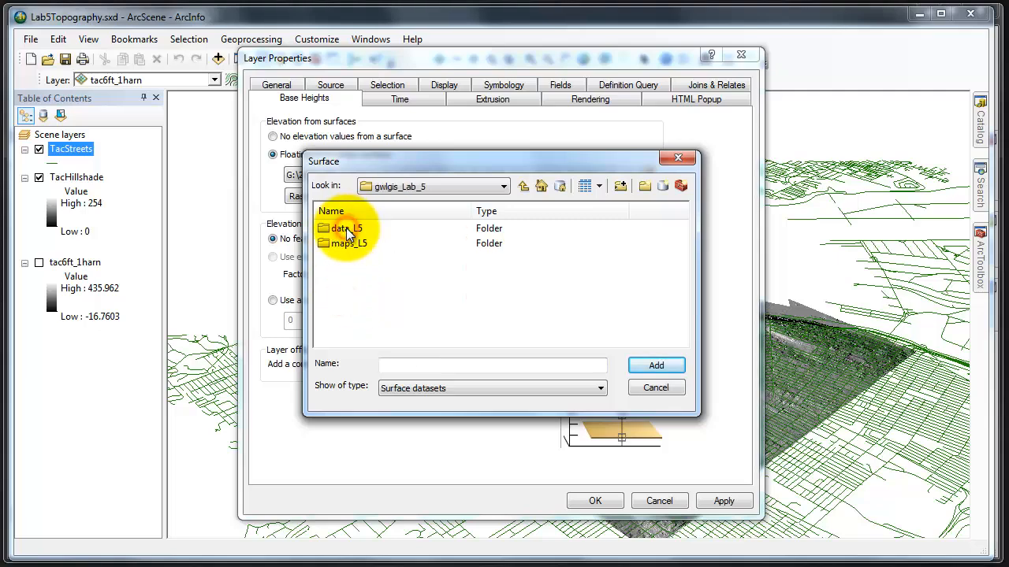
pyautogui.doubleClick(346, 228)
pyautogui.doubleClick(346, 228)
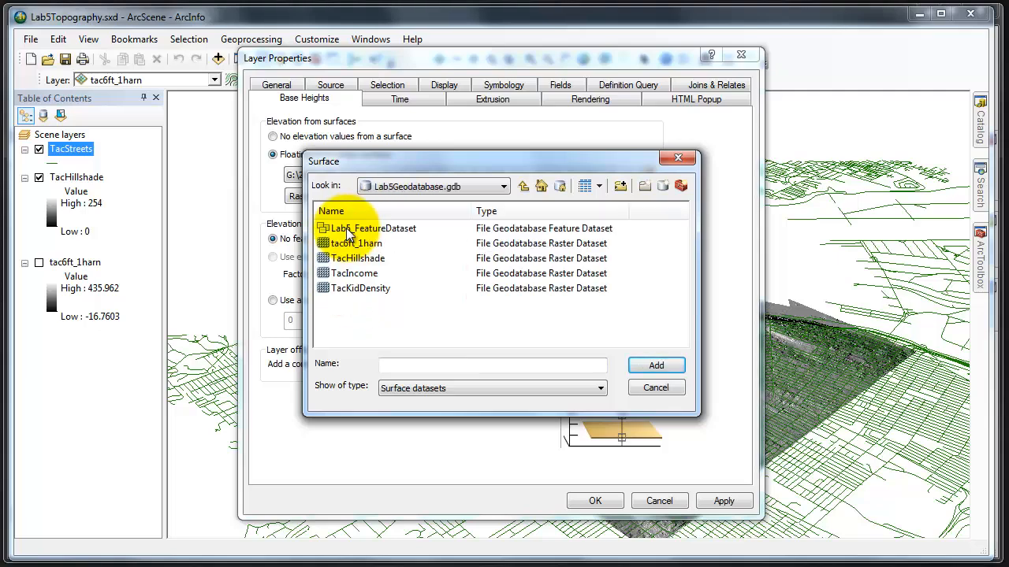
pyautogui.click(351, 244)
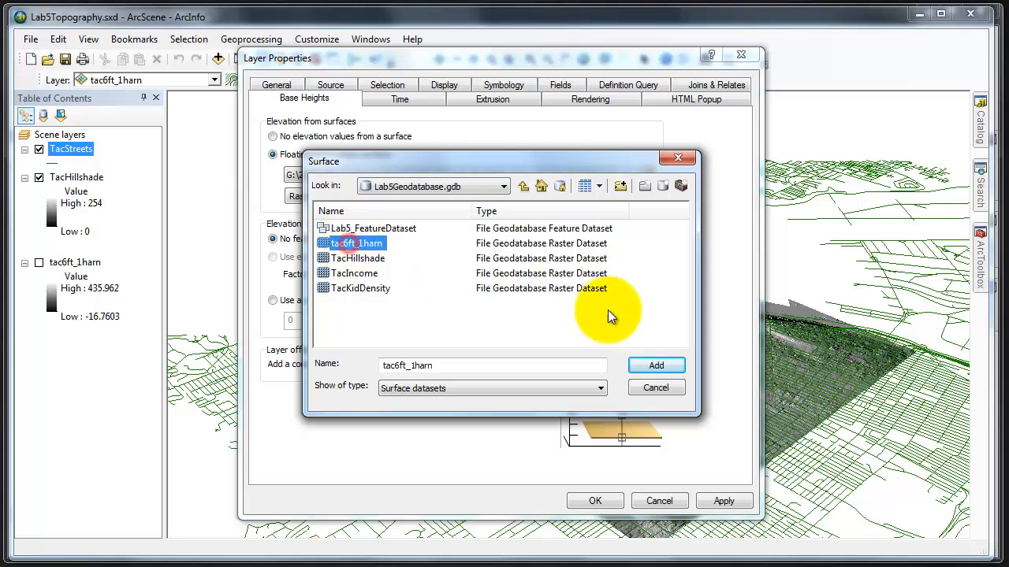
pyautogui.click(657, 365)
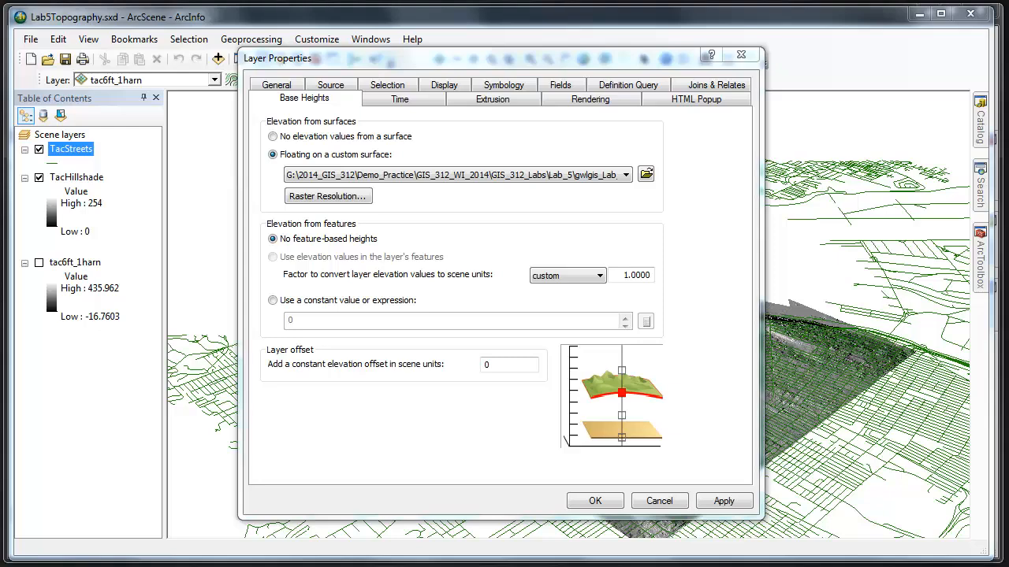
# Step: Set the base surface's raster resolution for TacStreets to a cell size of 6 in both X and Y
pyautogui.click(325, 197)
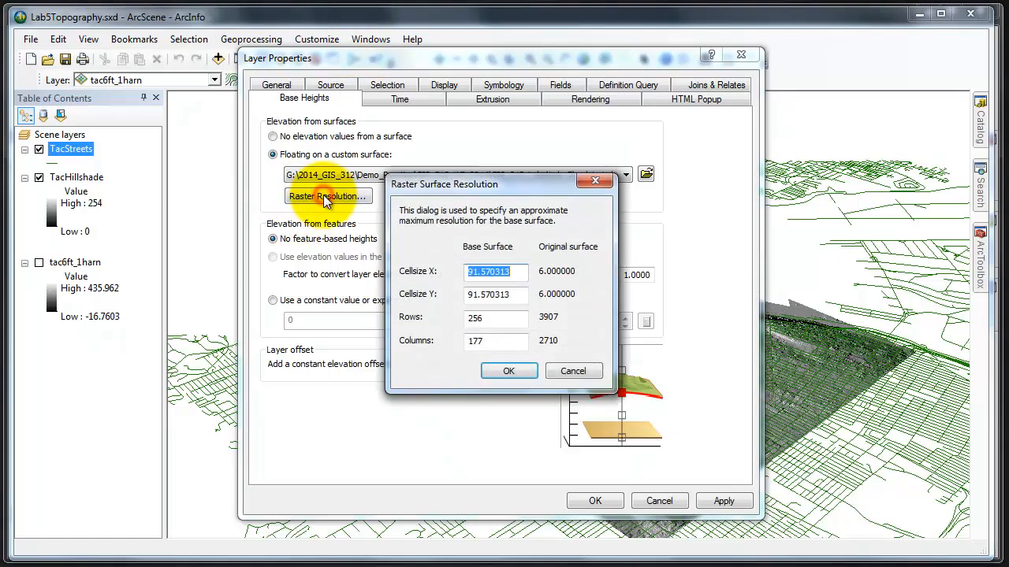
pyautogui.click(339, 85)
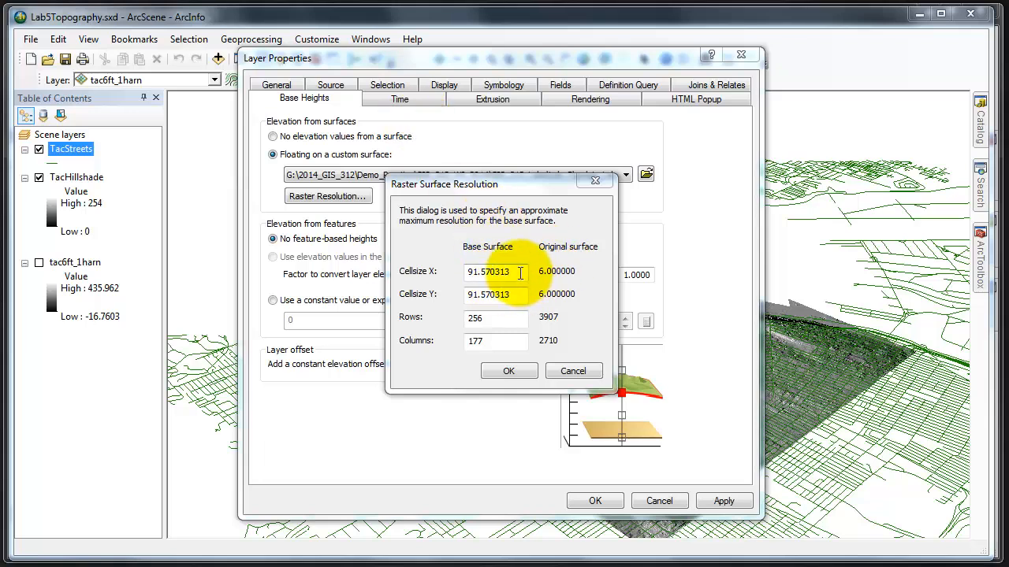
pyautogui.moveTo(520, 274); pyautogui.dragTo(441, 273)
pyautogui.write('6')
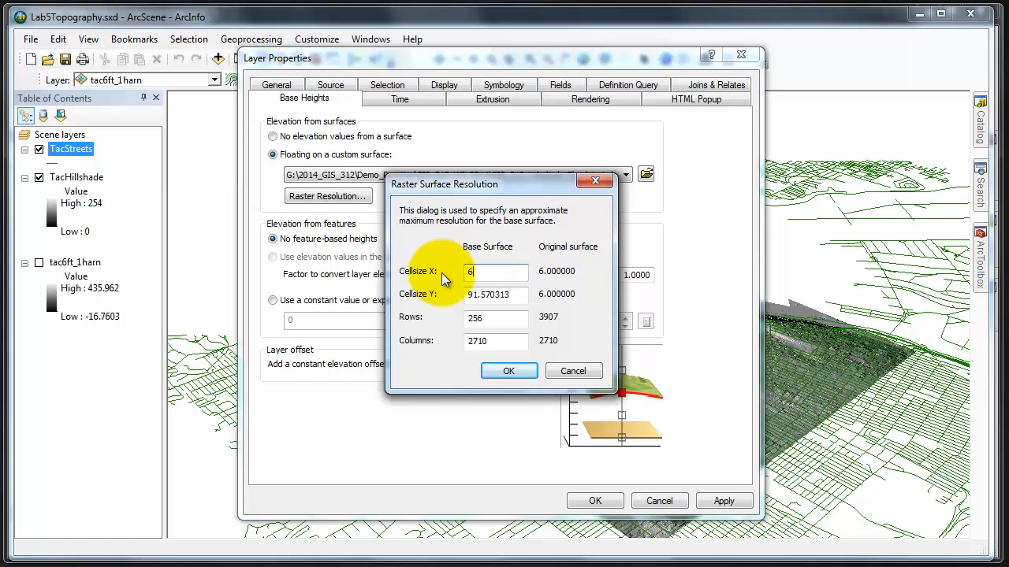
pyautogui.moveTo(514, 293); pyautogui.dragTo(424, 298)
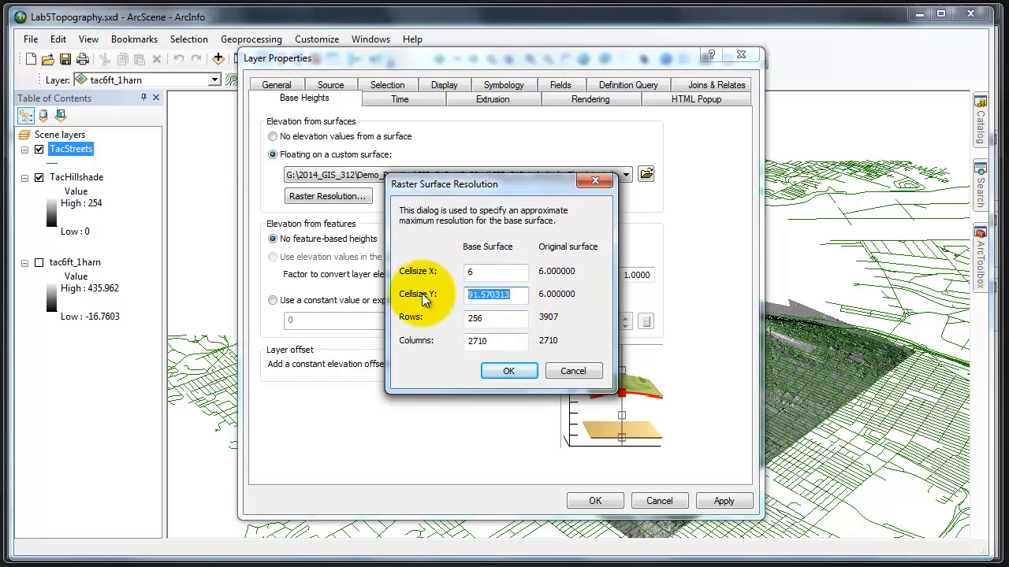
pyautogui.write('6')
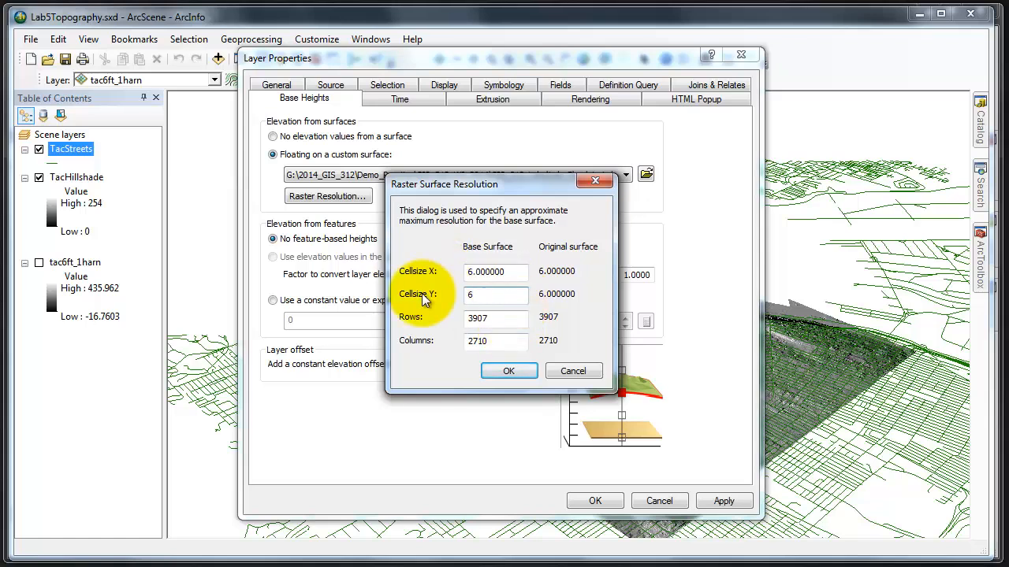
pyautogui.press('Tab')
pyautogui.click(482, 368)
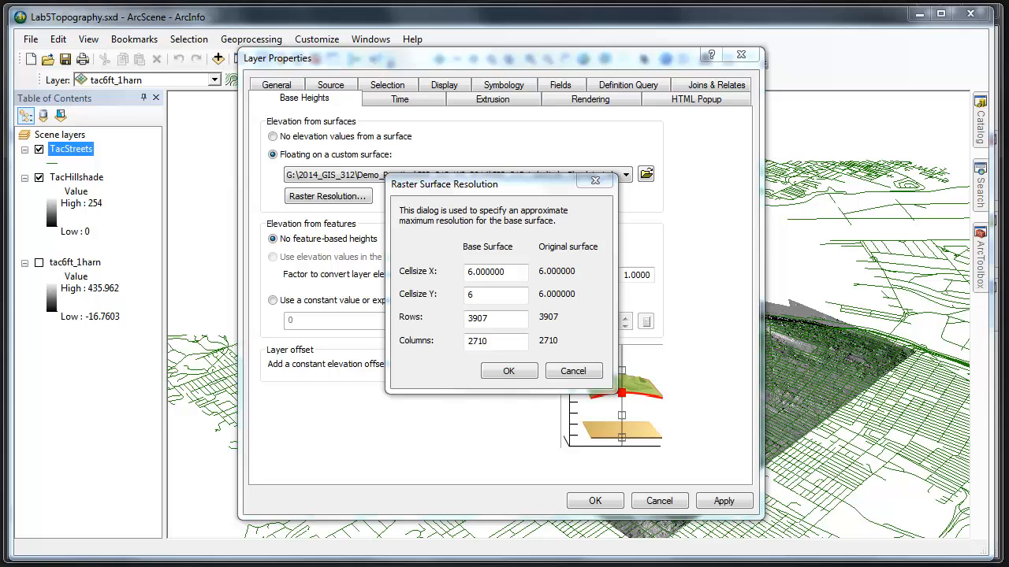
pyautogui.click(509, 371)
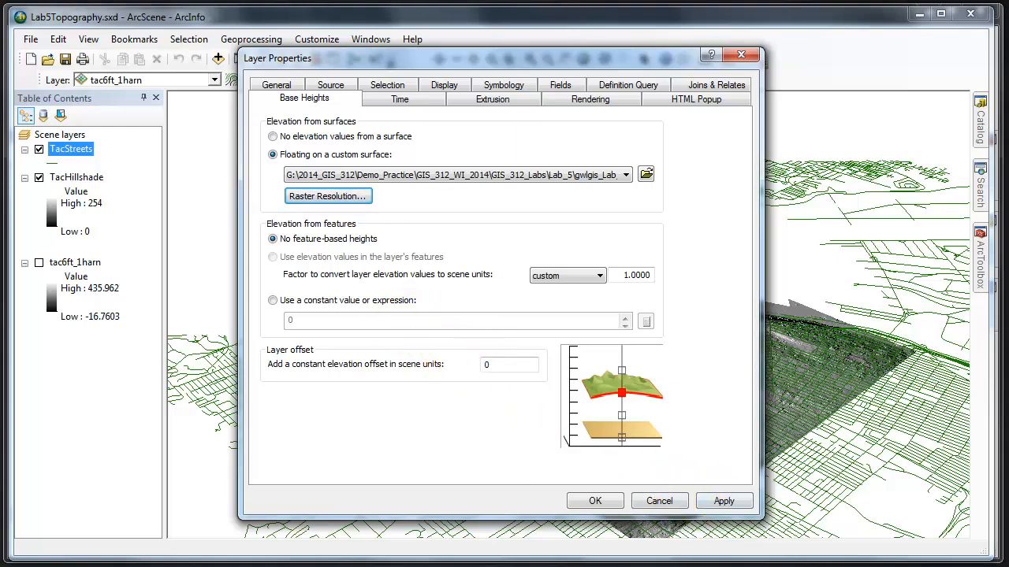
# Step: Change the TacStreets line symbol colour to red
pyautogui.click(506, 83)
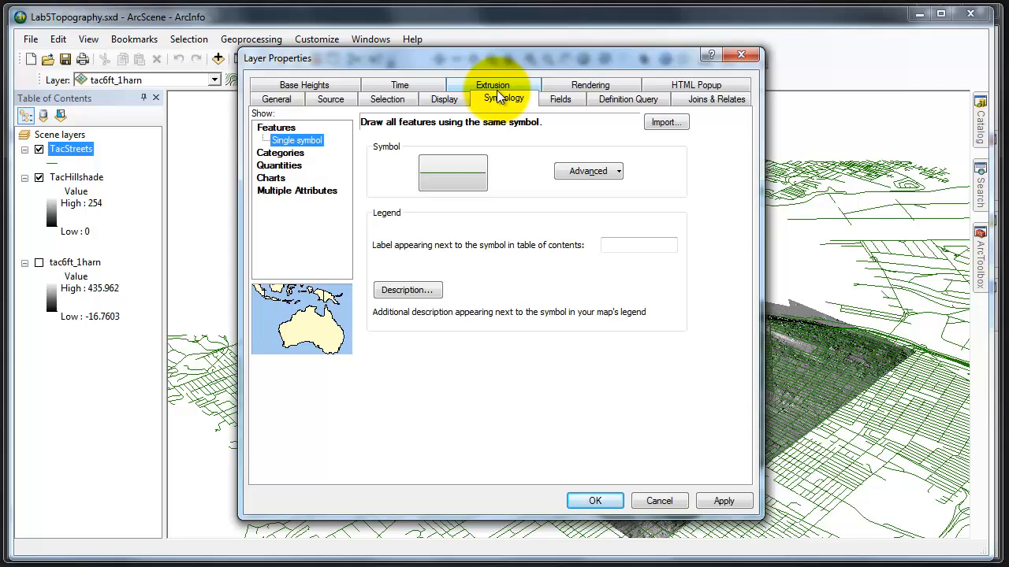
pyautogui.click(457, 180)
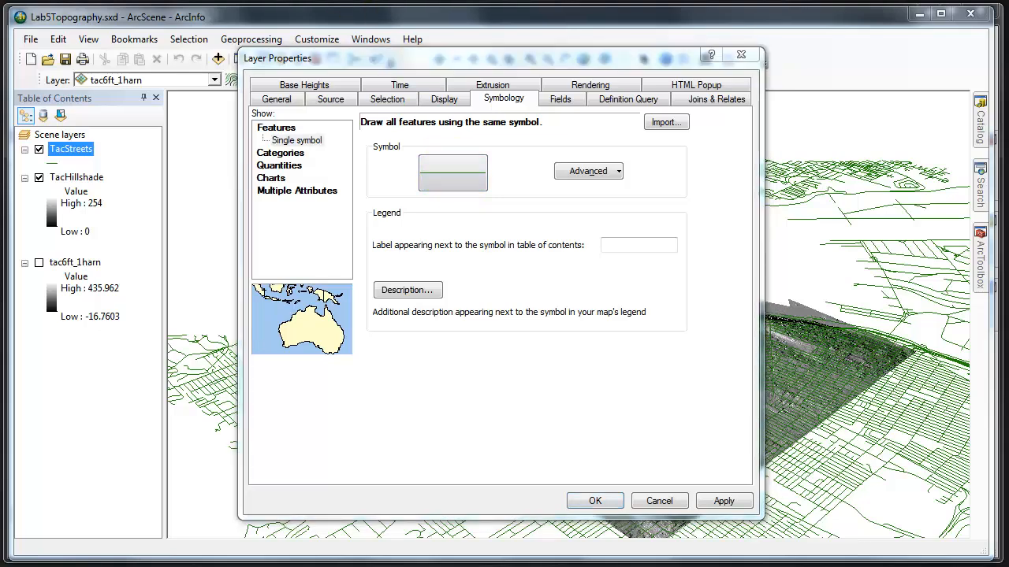
pyautogui.click(457, 167)
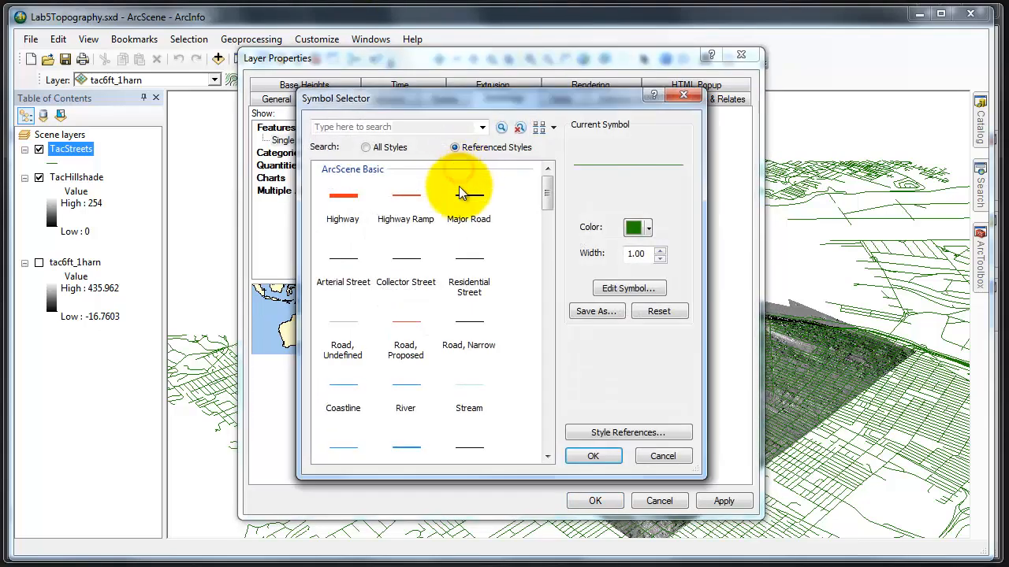
pyautogui.click(638, 226)
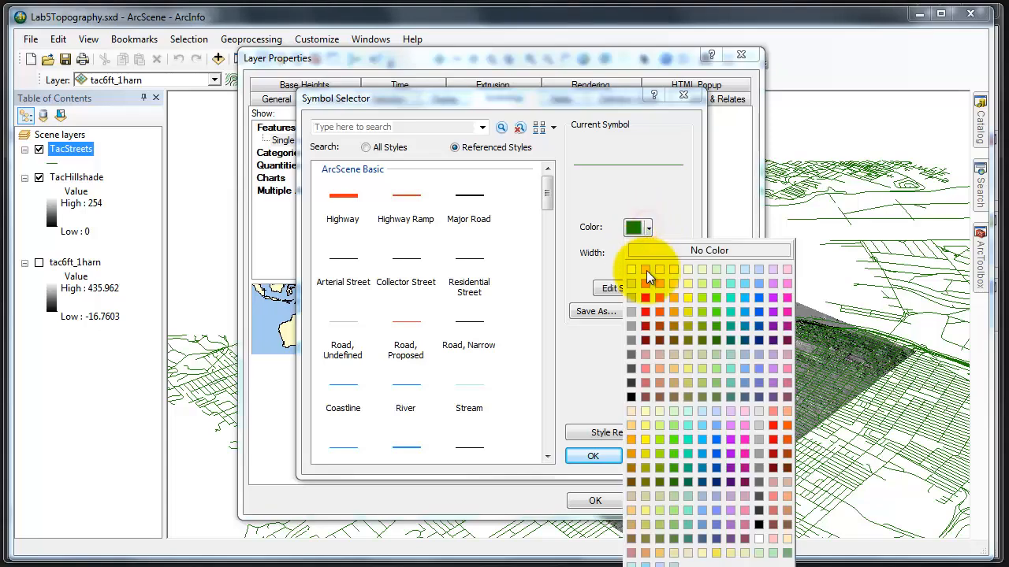
pyautogui.click(645, 298)
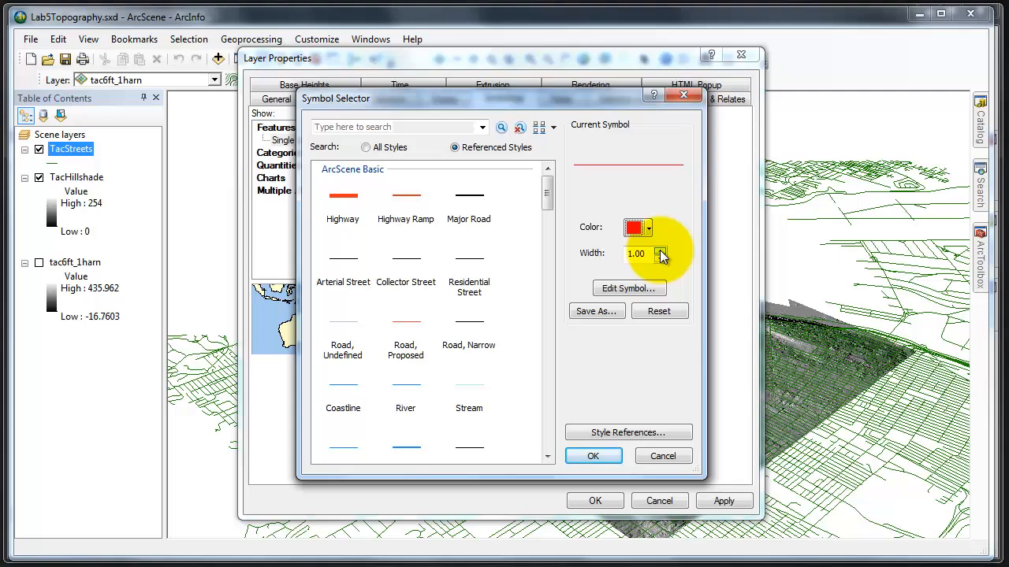
pyautogui.click(598, 457)
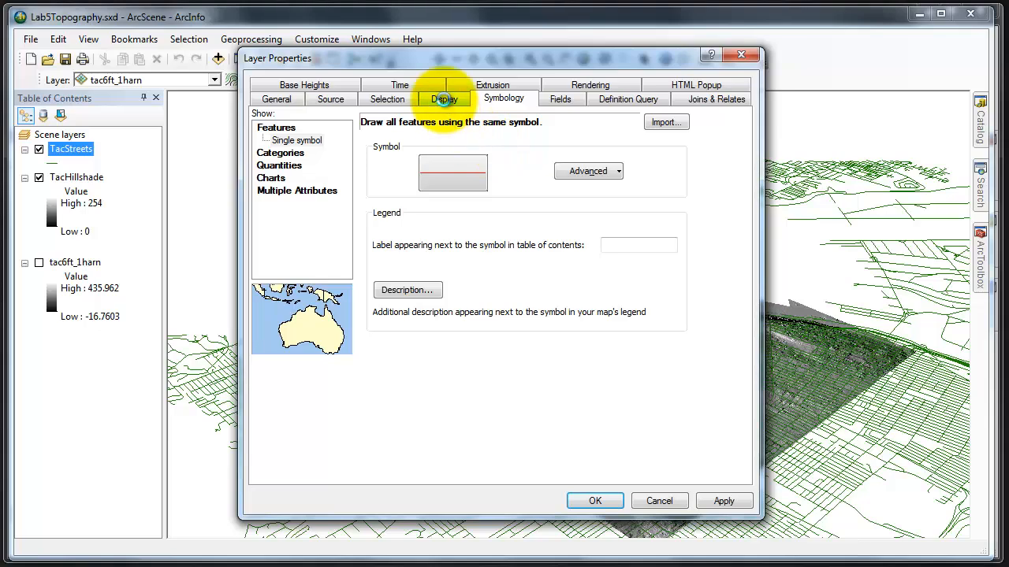
# Step: Set the TacStreets layer's transparency to 70% and apply the layer properties
pyautogui.click(443, 101)
pyautogui.doubleClick(388, 133)
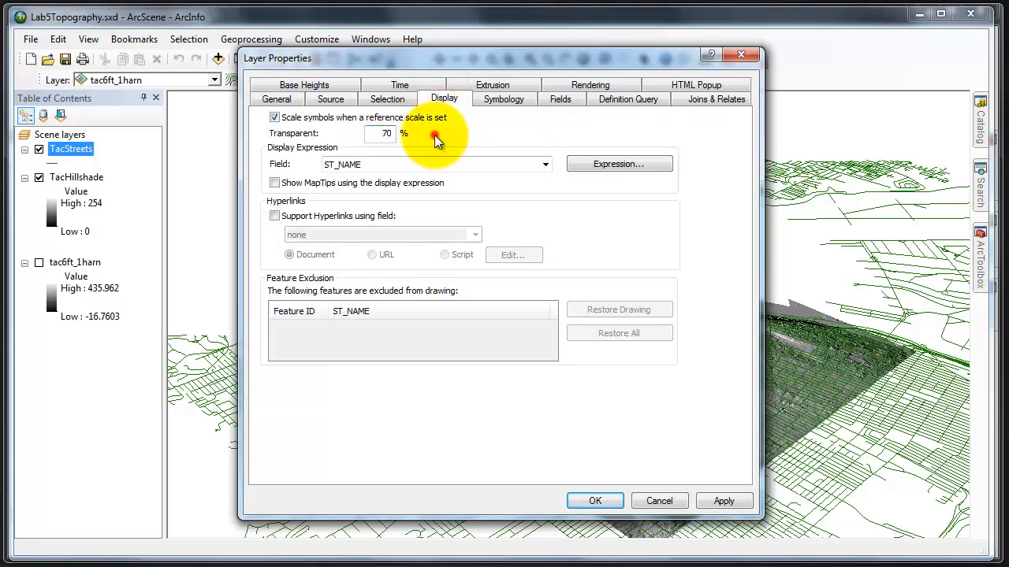
pyautogui.click(723, 503)
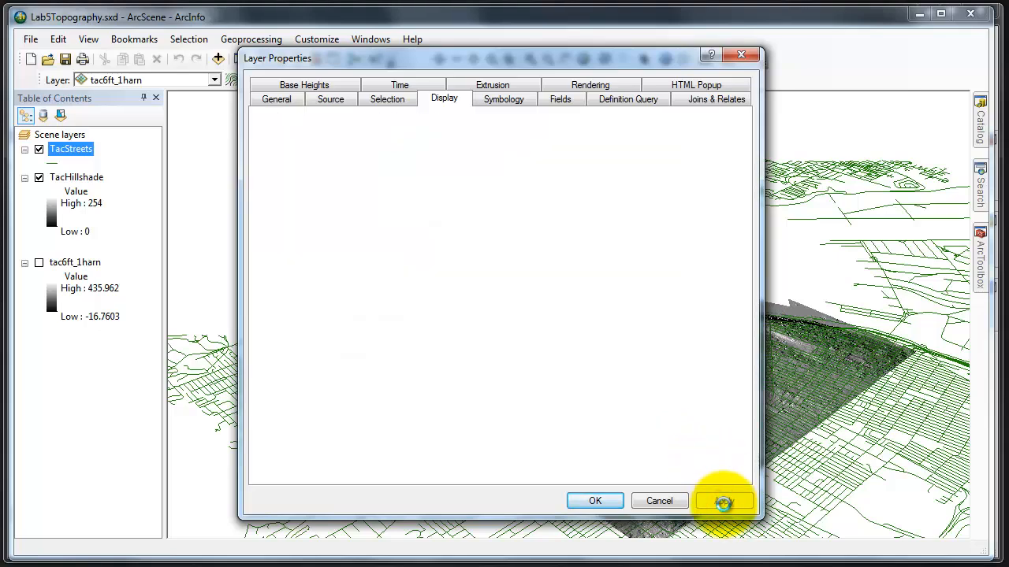
pyautogui.click(607, 502)
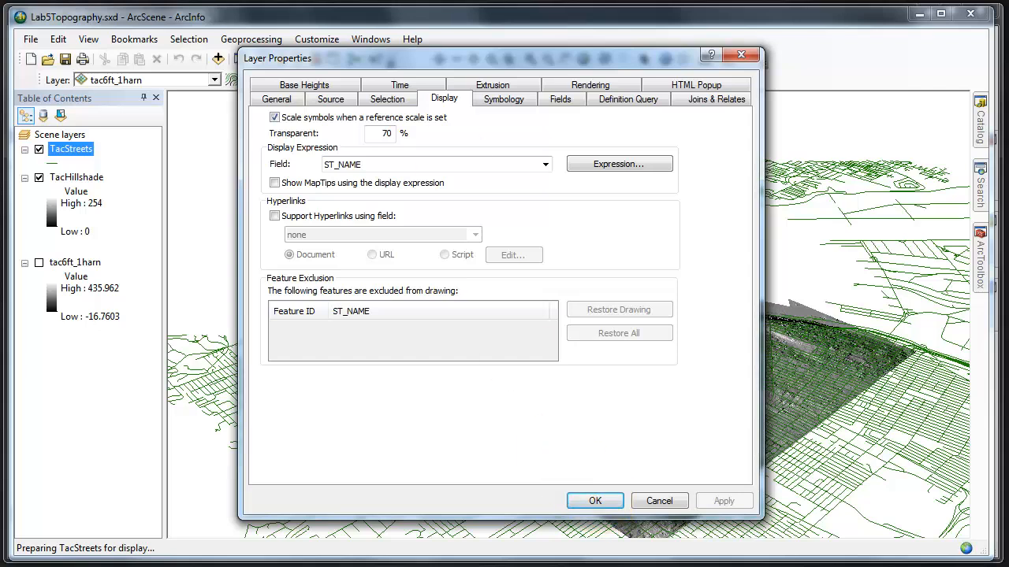
pyautogui.click(593, 500)
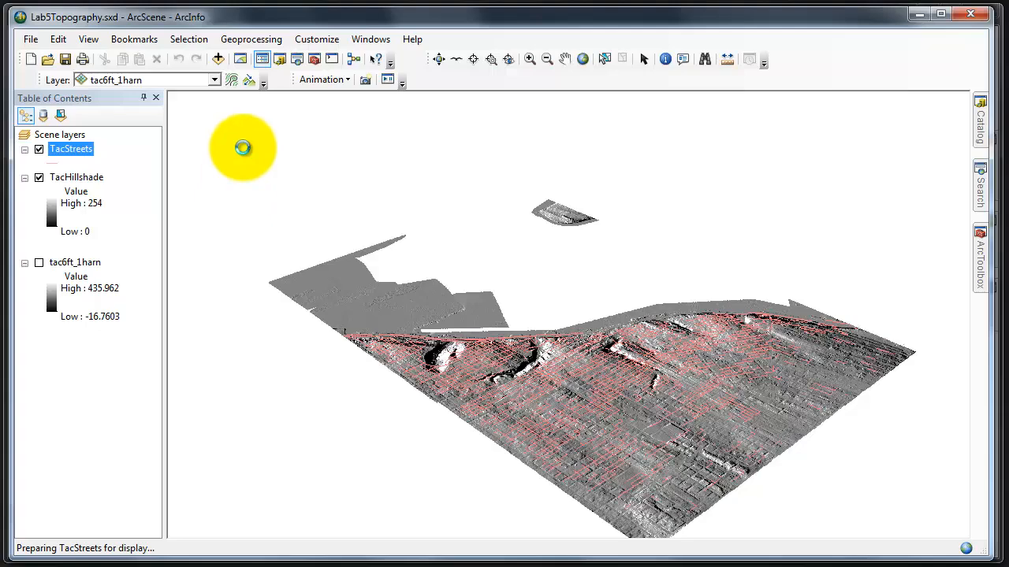
# Step: Float the TacHillshade layer on a custom surface, using the tac6ft_1harn raster from Lab5Geodatabase.gdb for its base heights
pyautogui.click(103, 180)
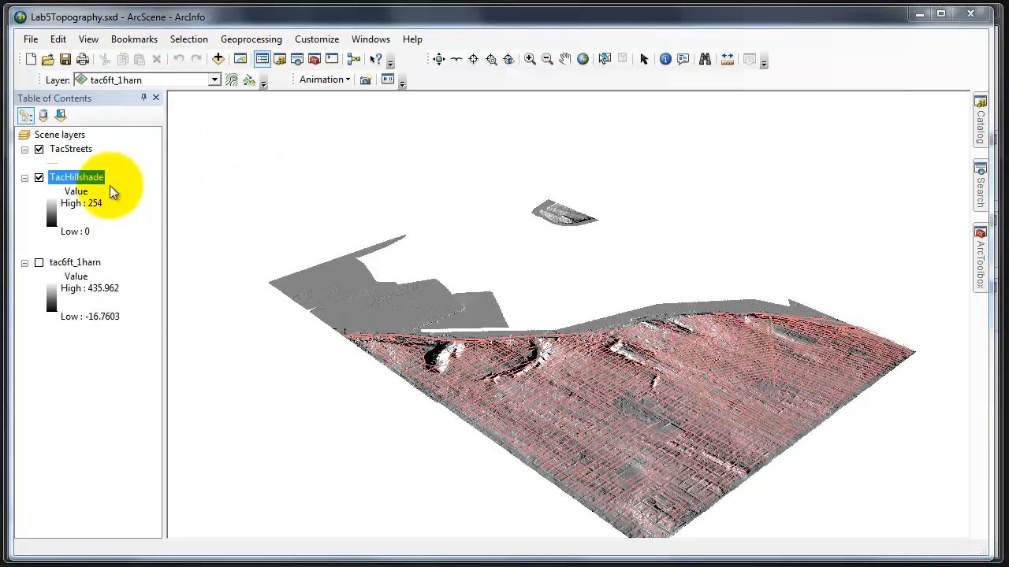
pyautogui.rightClick(79, 178)
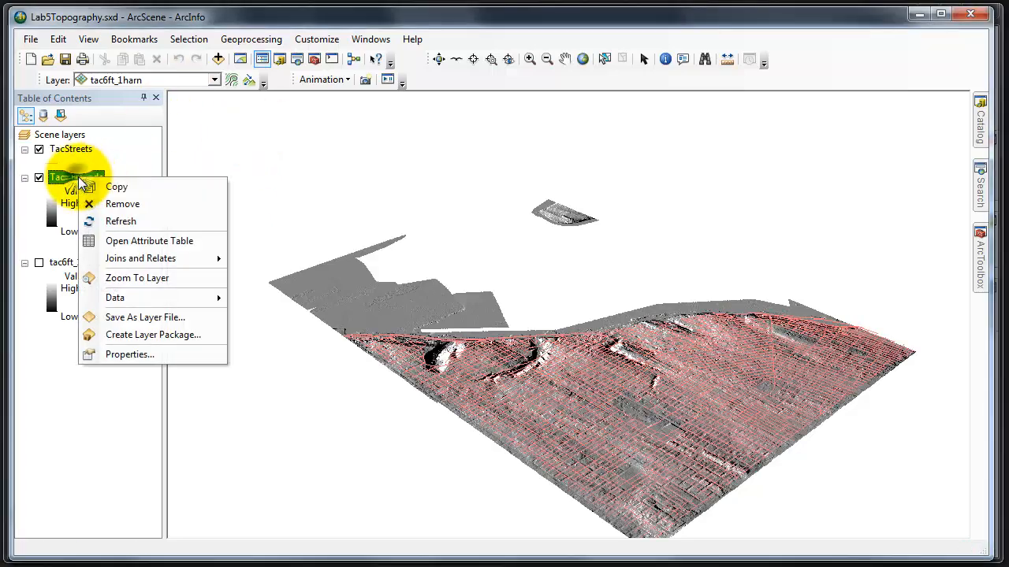
pyautogui.click(126, 354)
pyautogui.click(568, 95)
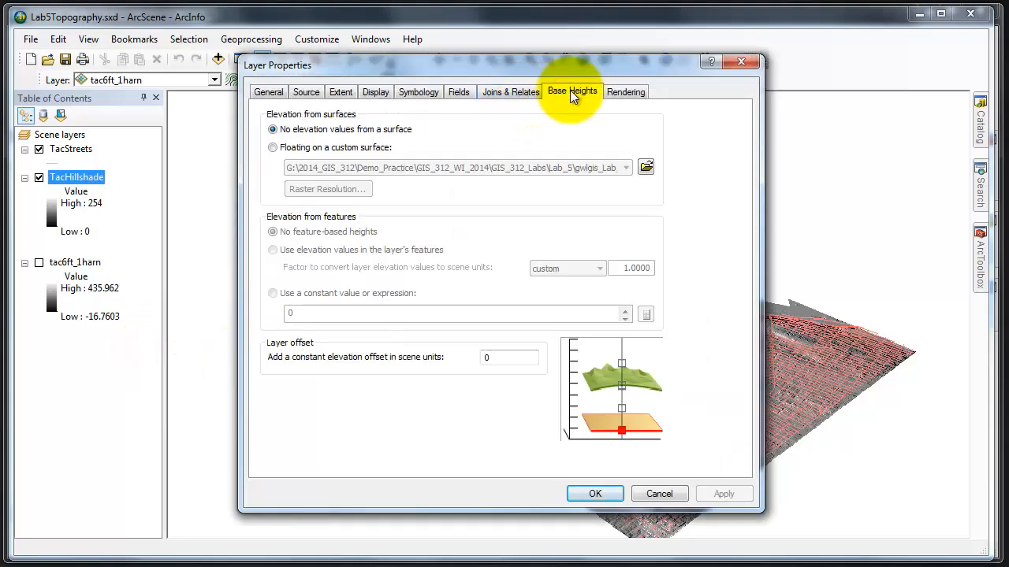
pyautogui.click(275, 148)
pyautogui.click(645, 167)
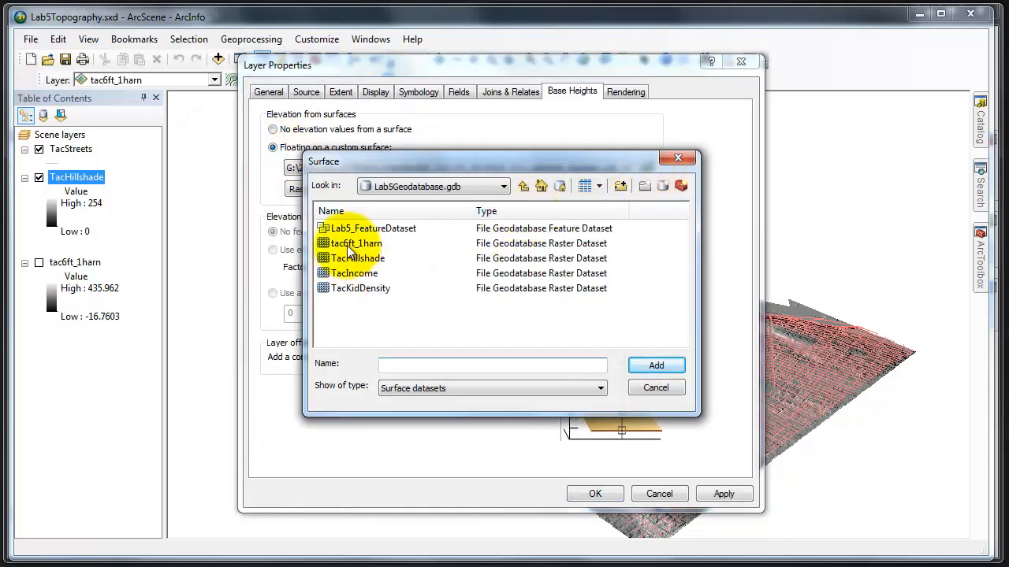
pyautogui.click(350, 245)
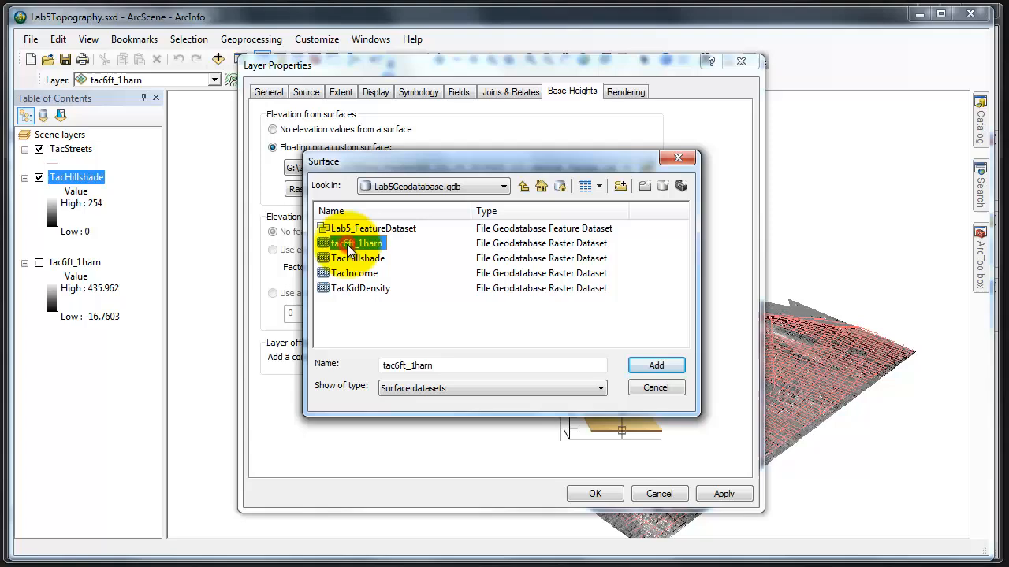
pyautogui.click(657, 367)
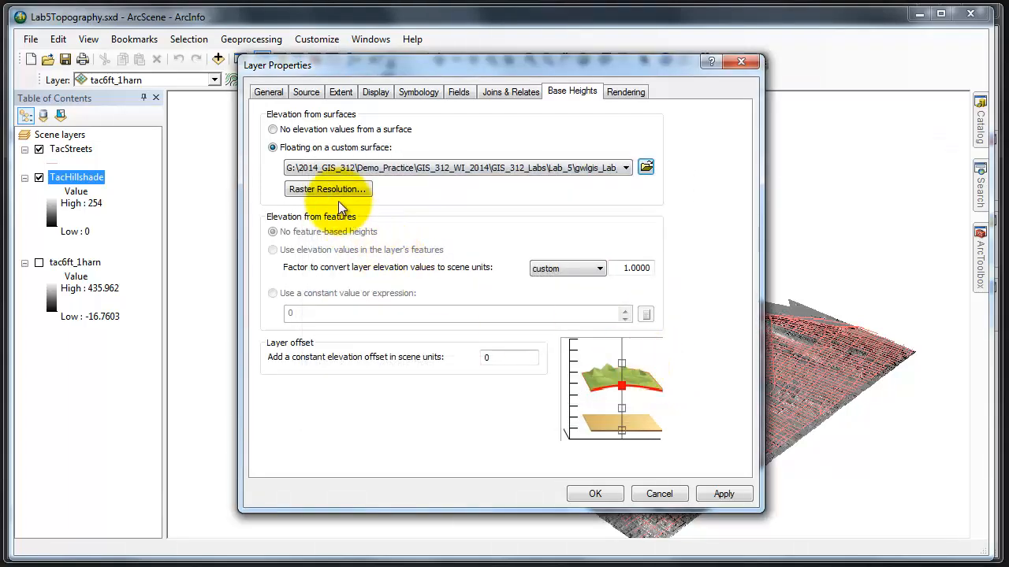
# Step: Set the base surface's raster resolution for TacHillshade to a cell size of 6 in both X and Y
pyautogui.click(329, 190)
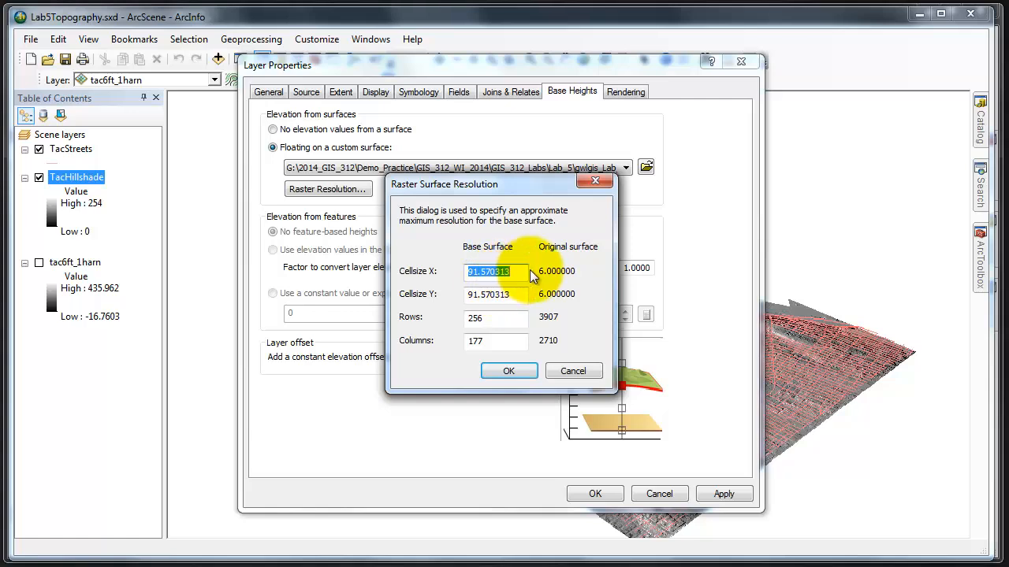
pyautogui.write('6')
pyautogui.press('Tab')
pyautogui.write('6')
pyautogui.press('Tab')
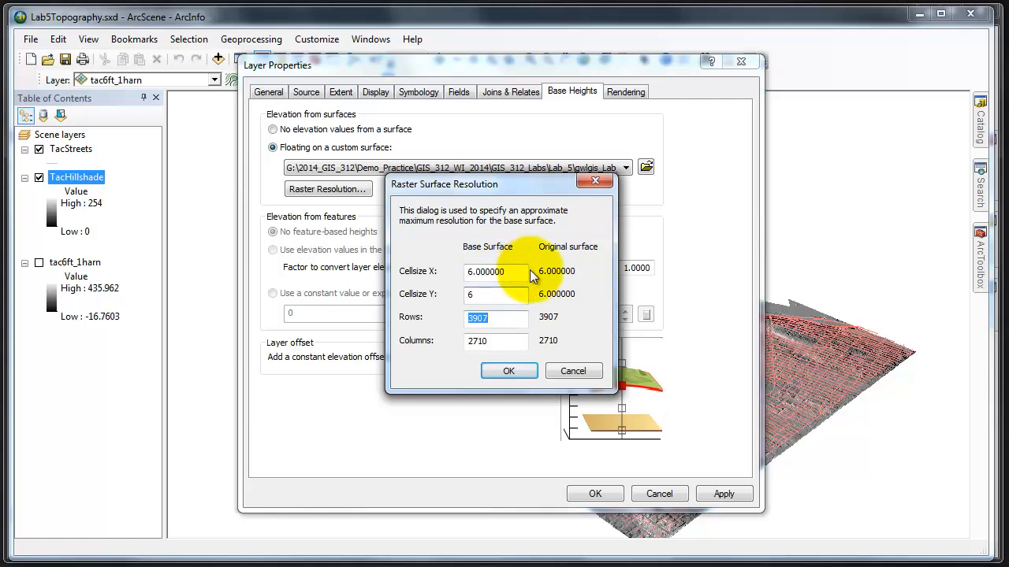
pyautogui.click(508, 371)
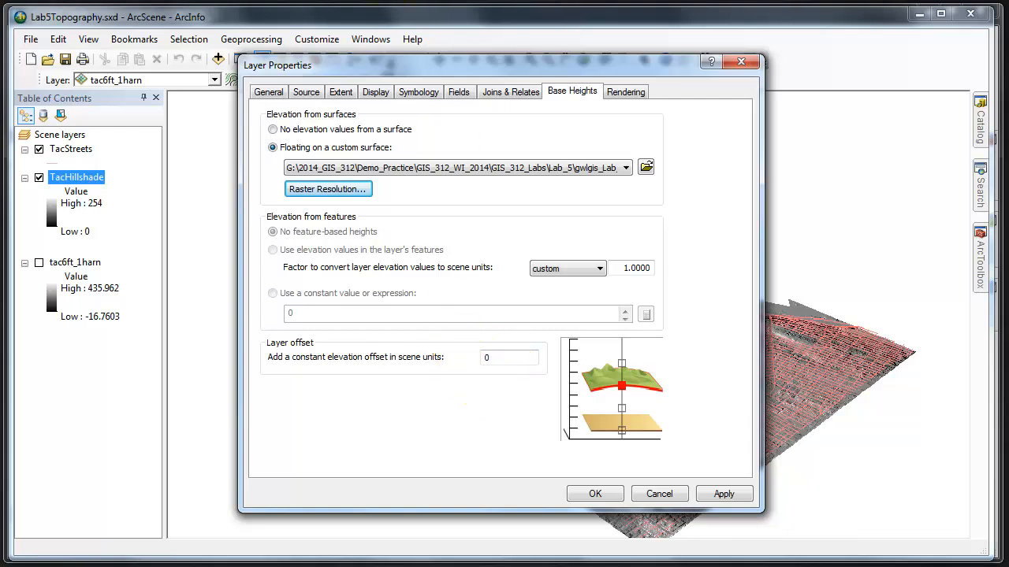
# Step: Symbolize TacHillshade with the Brown Light to Dark color ramp and invert the stretch
pyautogui.click(418, 92)
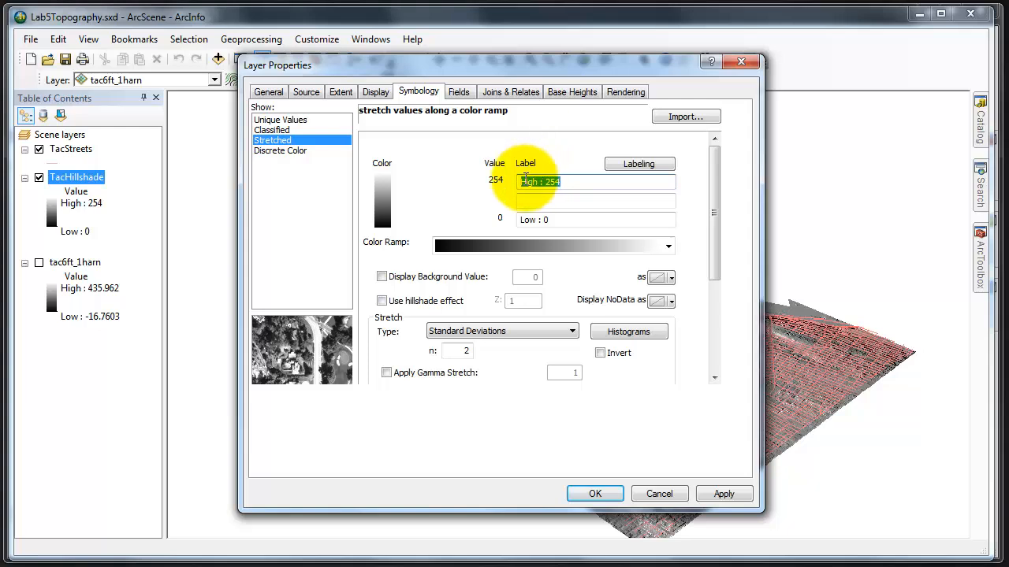
pyautogui.rightClick(549, 249)
pyautogui.click(592, 260)
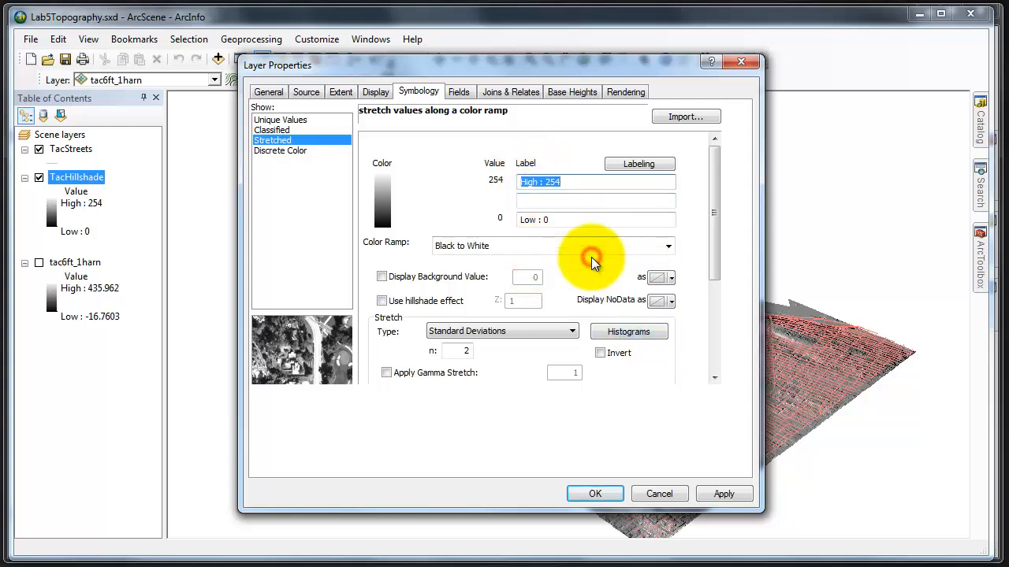
pyautogui.click(667, 245)
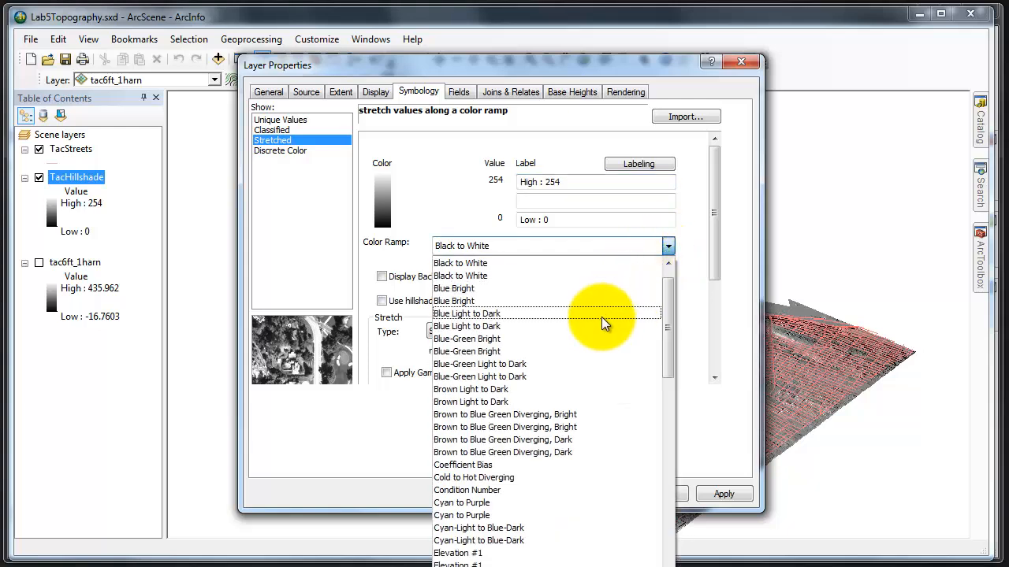
pyautogui.click(562, 403)
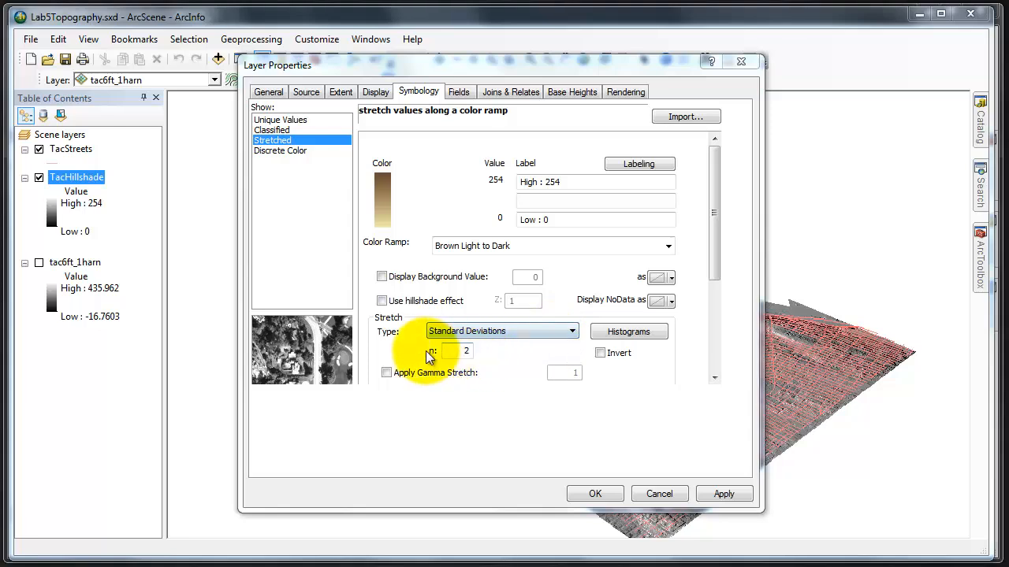
pyautogui.click(599, 354)
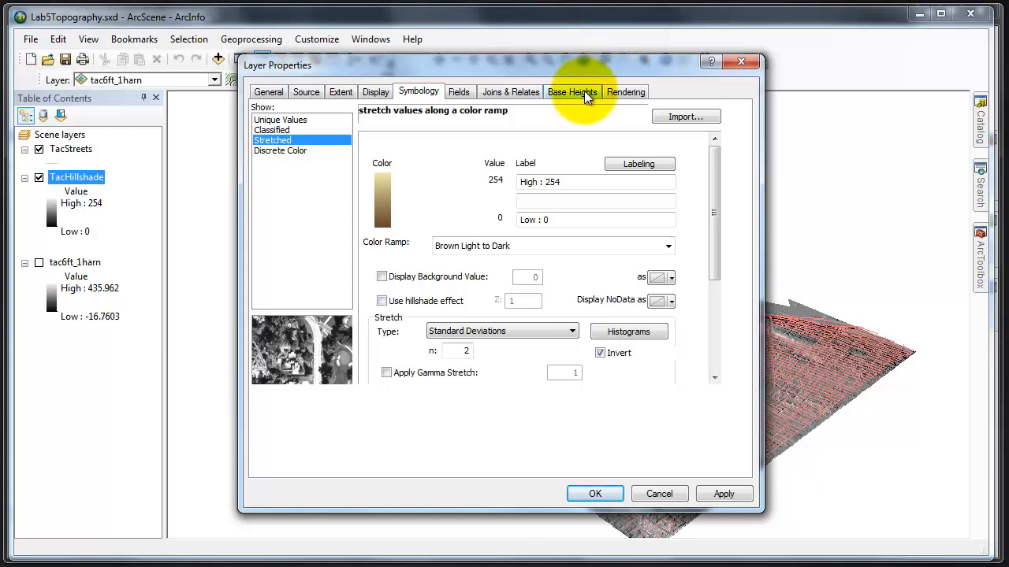
# Step: Shade TacHillshade's areal features relative to the scene's light position and apply the layer properties
pyautogui.click(629, 92)
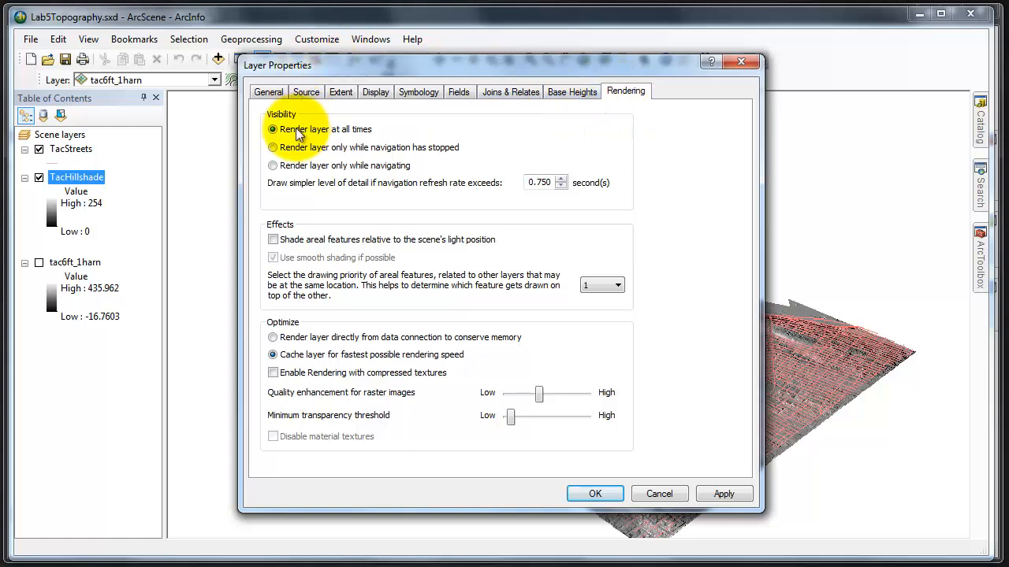
pyautogui.click(273, 240)
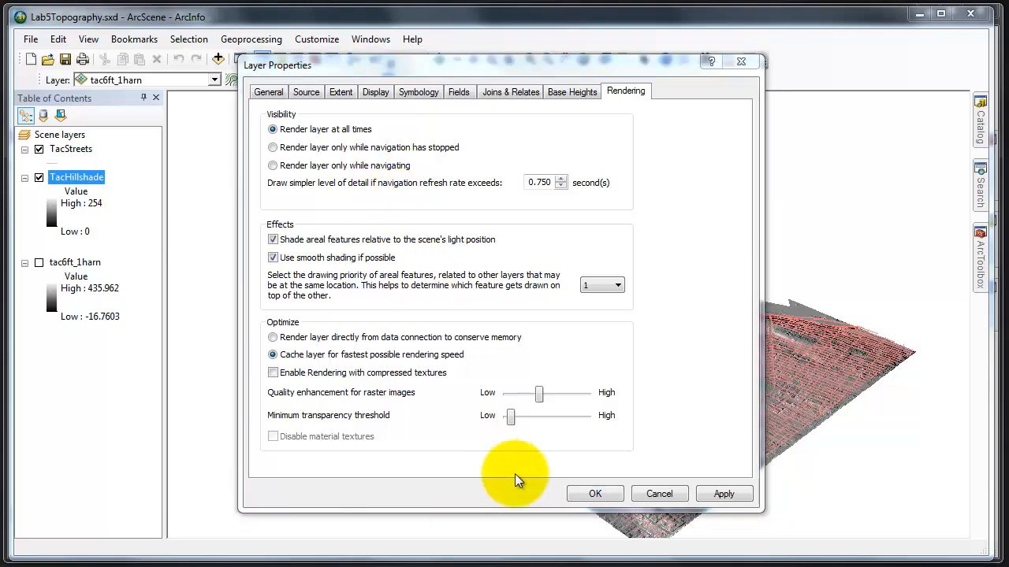
pyautogui.click(596, 495)
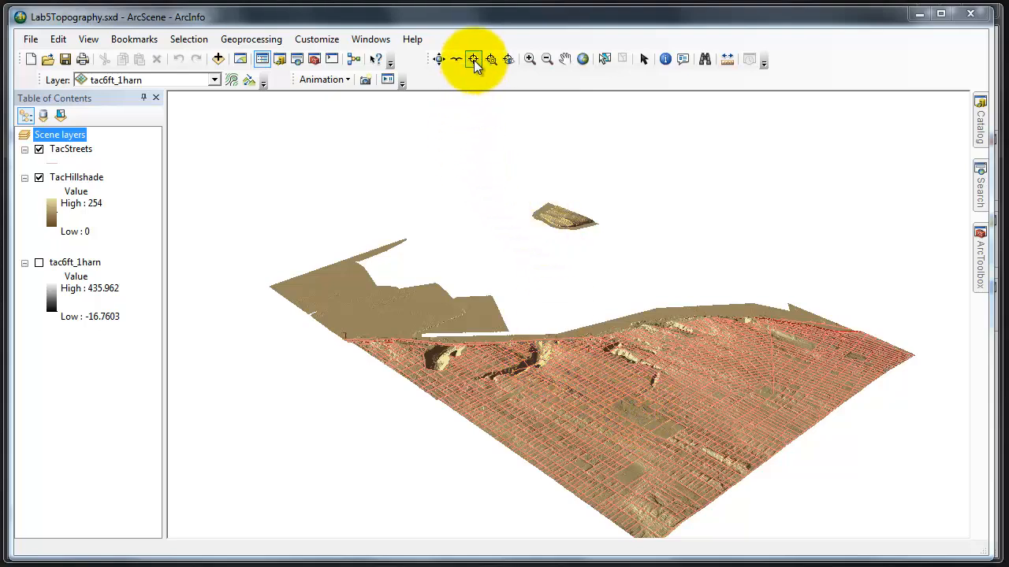
# Step: Examine the draped streets and hillshade from the shoreline side, including the ravines up close, and return to the full scene extent
pyautogui.click(440, 64)
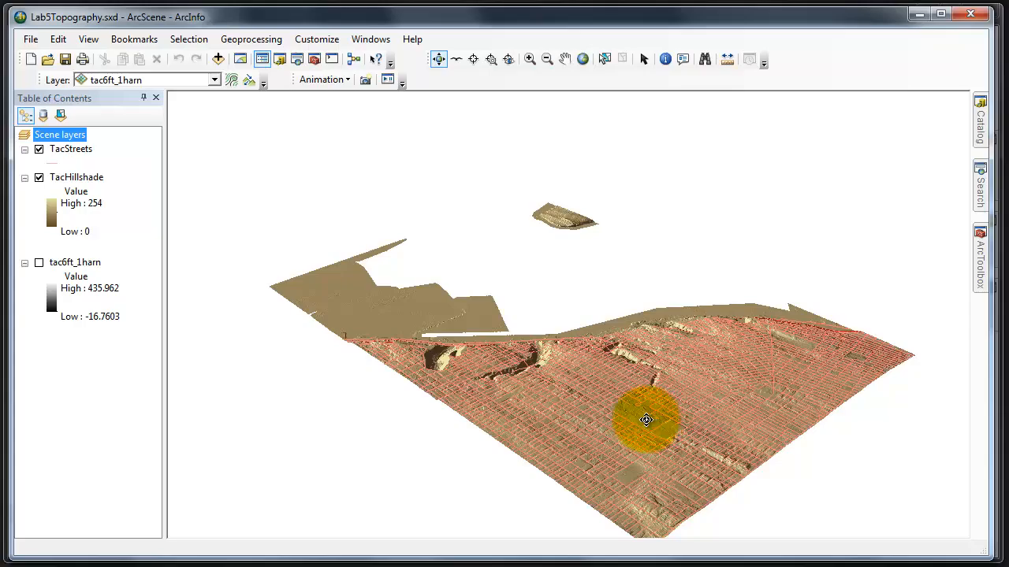
pyautogui.moveTo(645, 422); pyautogui.dragTo(171, 439)
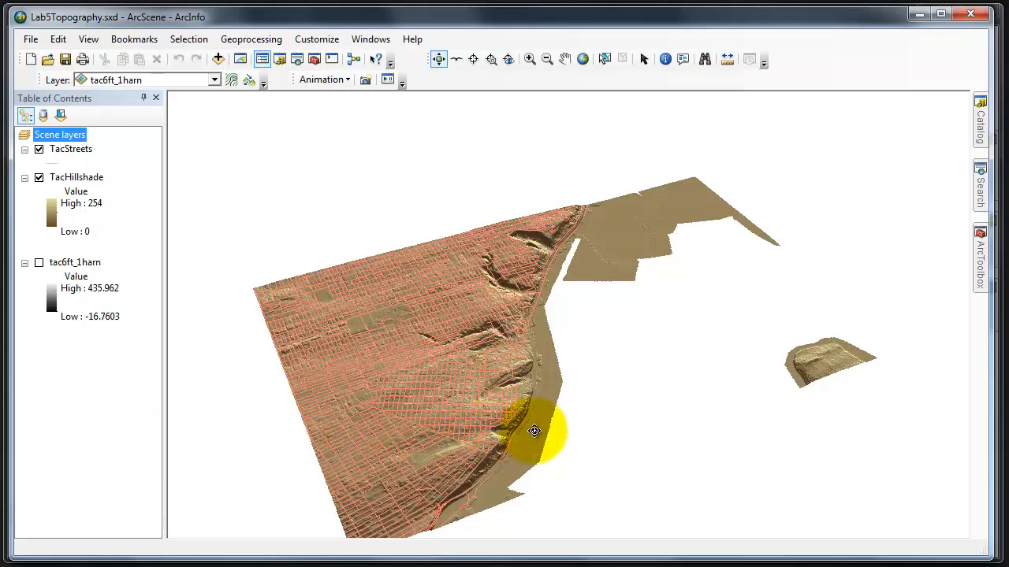
pyautogui.moveTo(533, 428); pyautogui.dragTo(298, 414)
pyautogui.moveTo(290, 451); pyautogui.dragTo(510, 88)
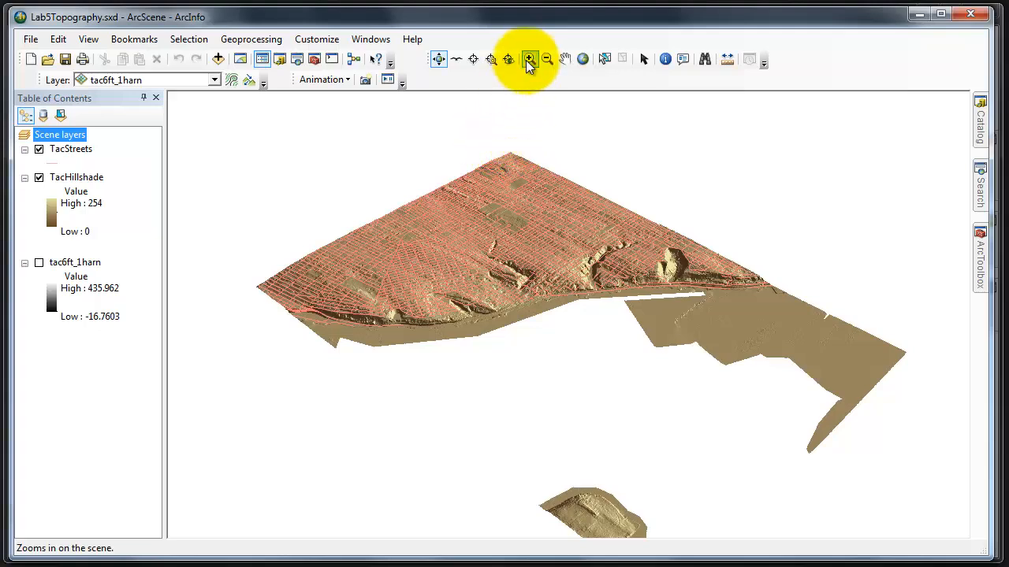
pyautogui.click(529, 60)
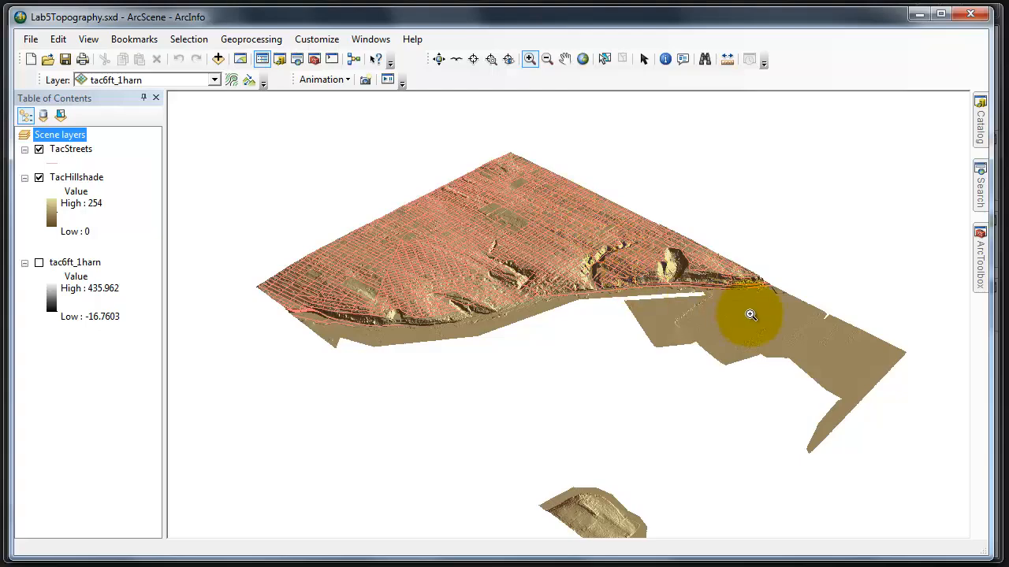
pyautogui.moveTo(751, 315); pyautogui.dragTo(750, 315)
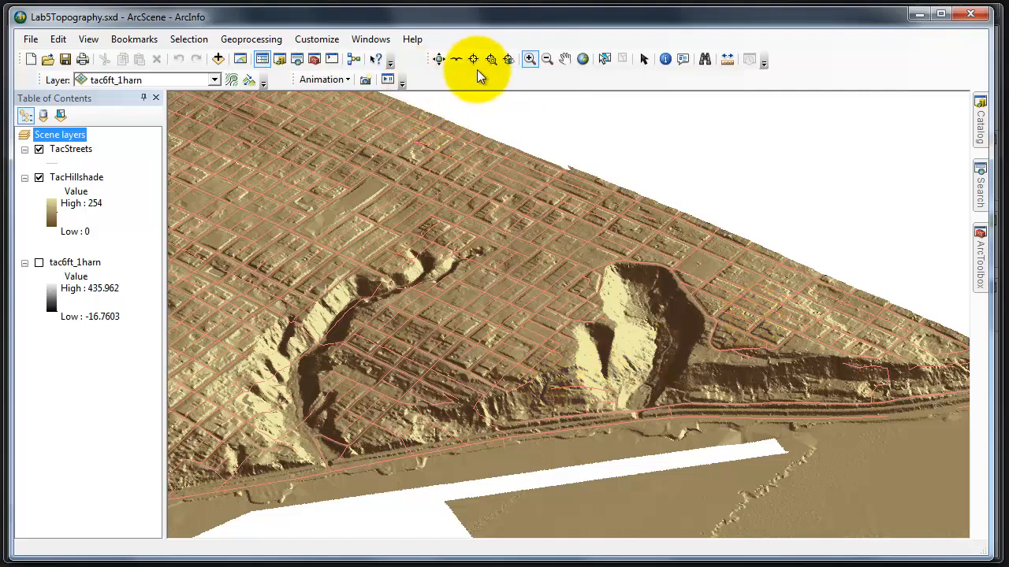
pyautogui.click(566, 59)
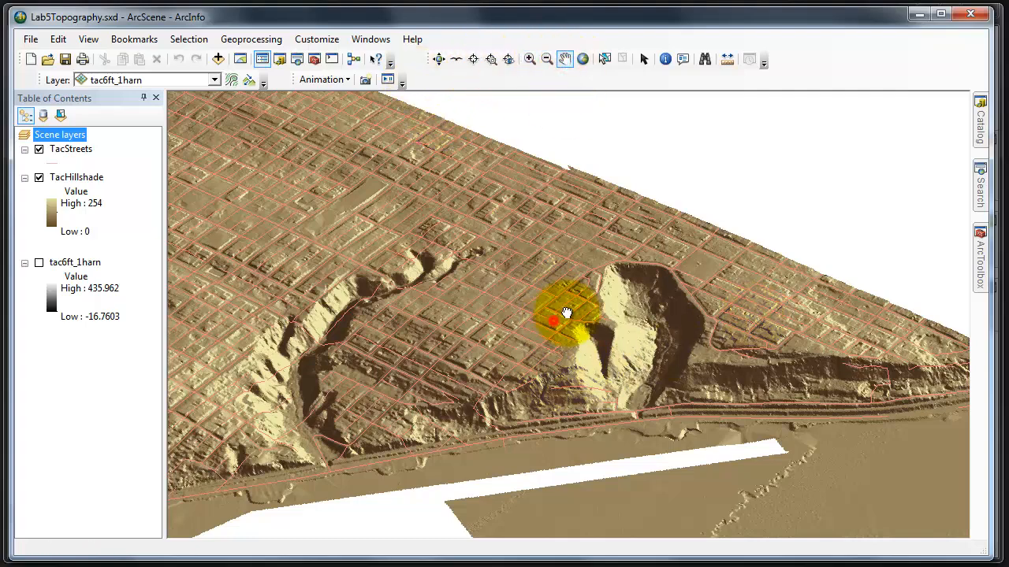
pyautogui.moveTo(552, 313); pyautogui.dragTo(622, 318)
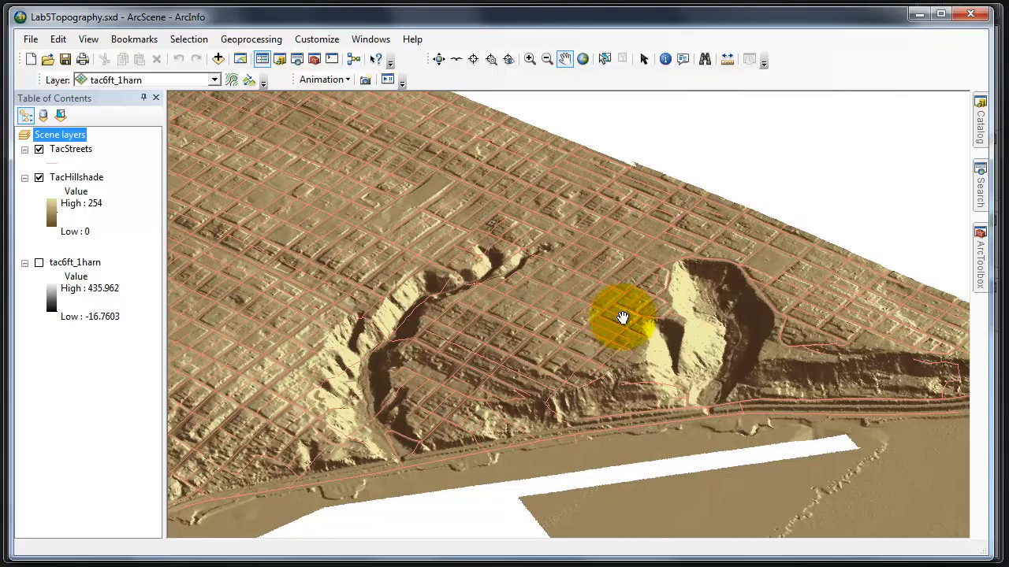
pyautogui.click(439, 60)
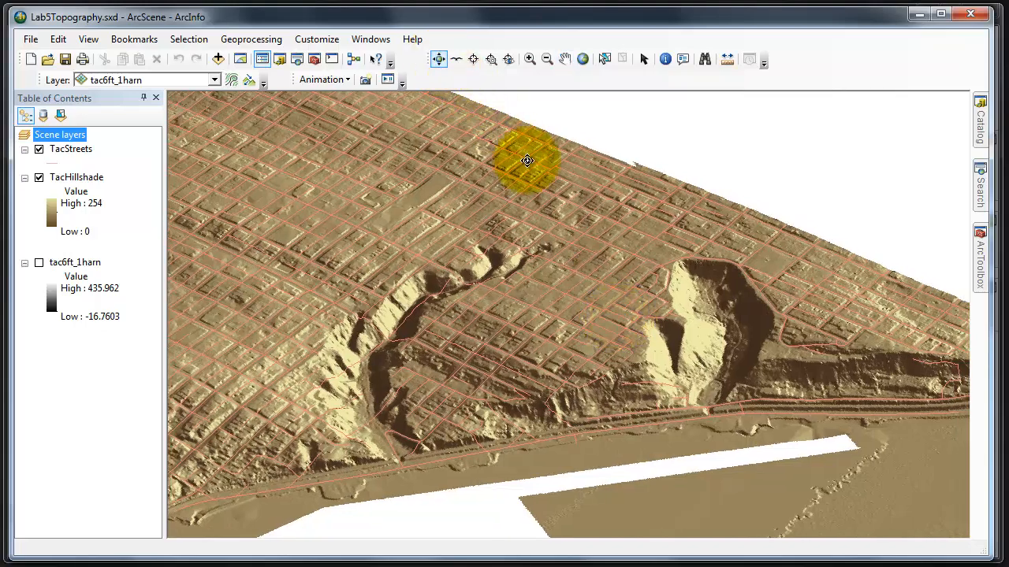
pyautogui.click(581, 198)
pyautogui.moveTo(581, 197); pyautogui.dragTo(646, 314)
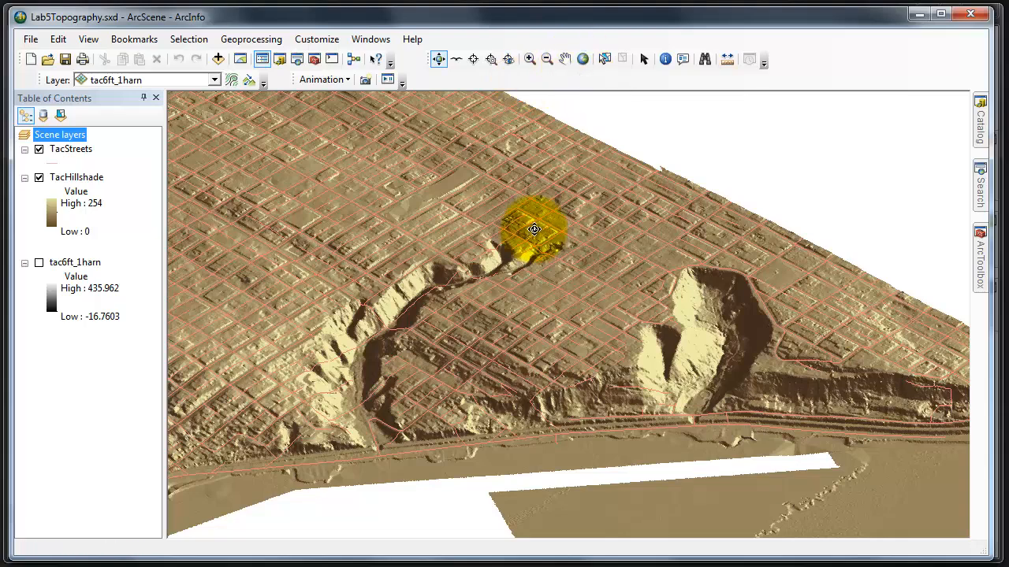
pyautogui.click(584, 62)
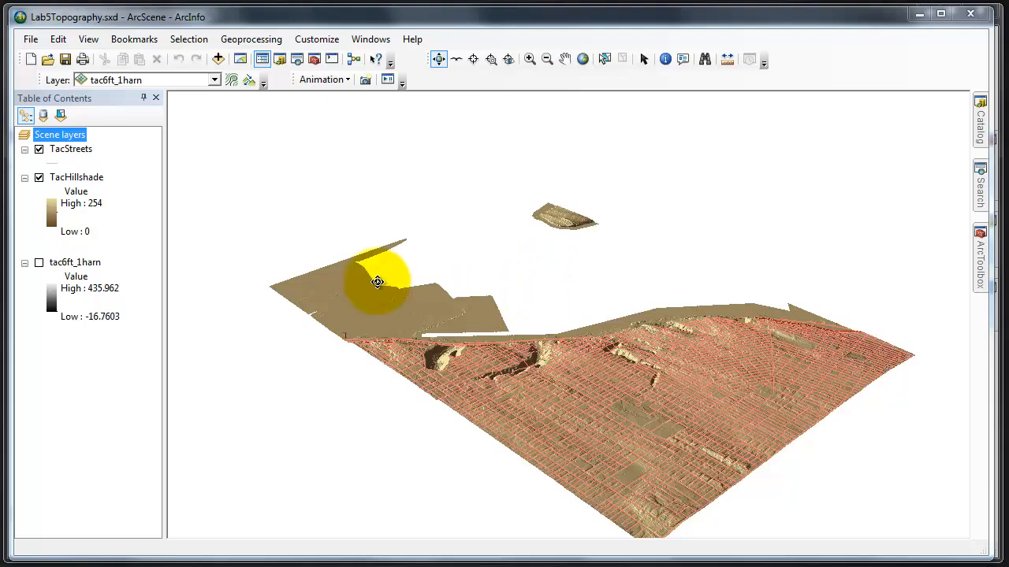
# Step: Set the scene's vertical exaggeration by calculating it from the extent, and apply the scene properties
pyautogui.rightClick(62, 136)
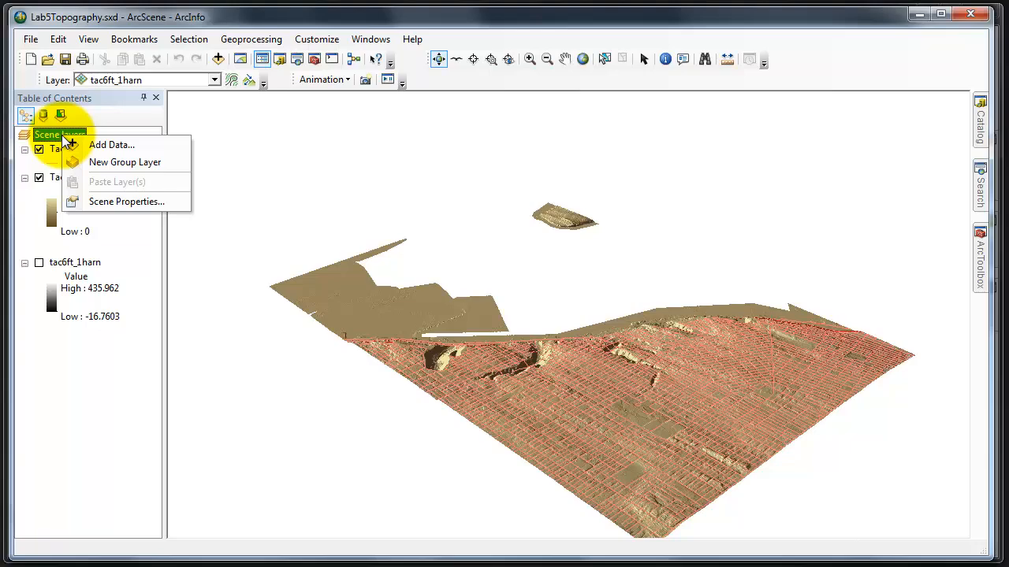
pyautogui.click(109, 202)
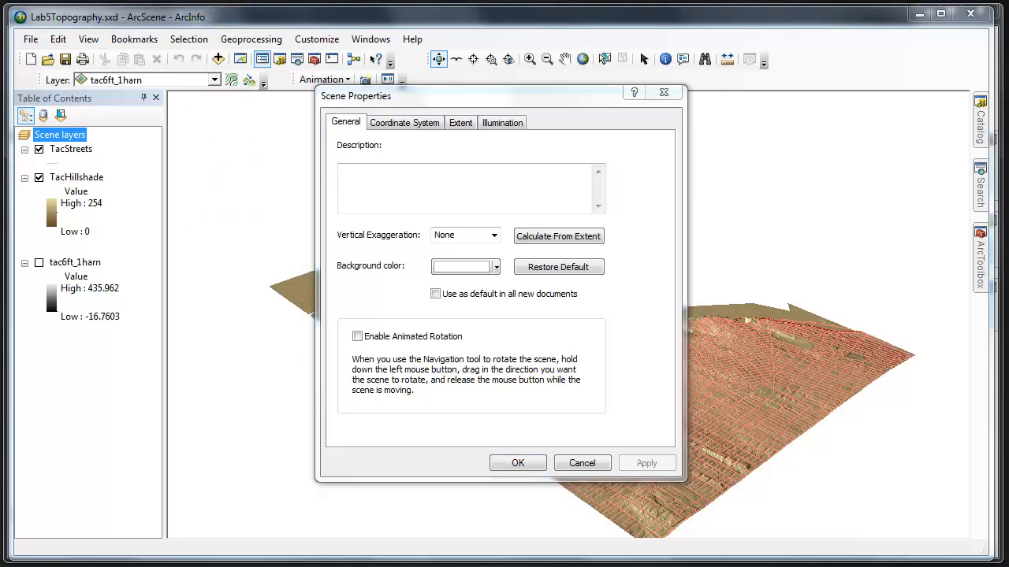
pyautogui.click(353, 122)
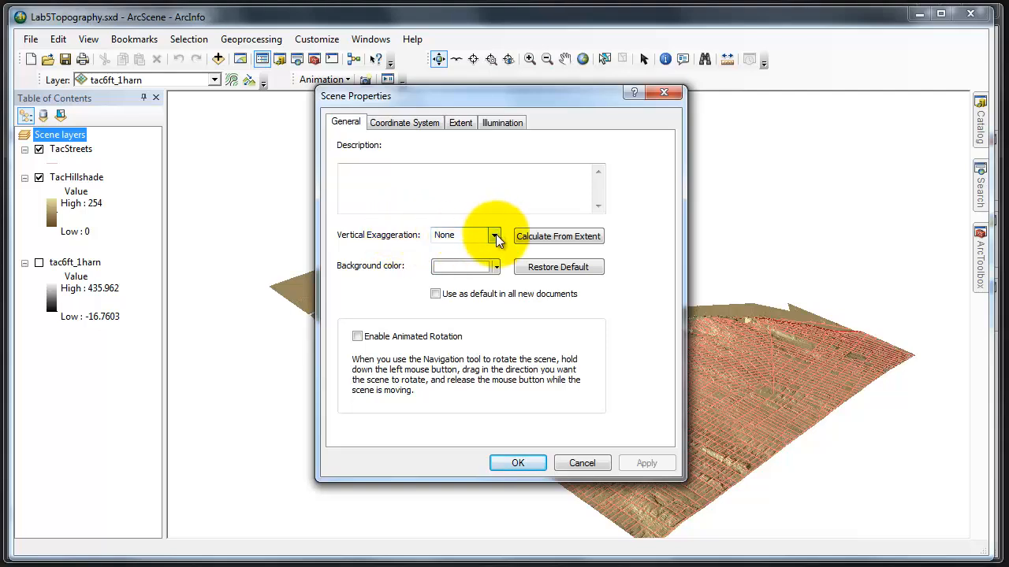
pyautogui.click(561, 238)
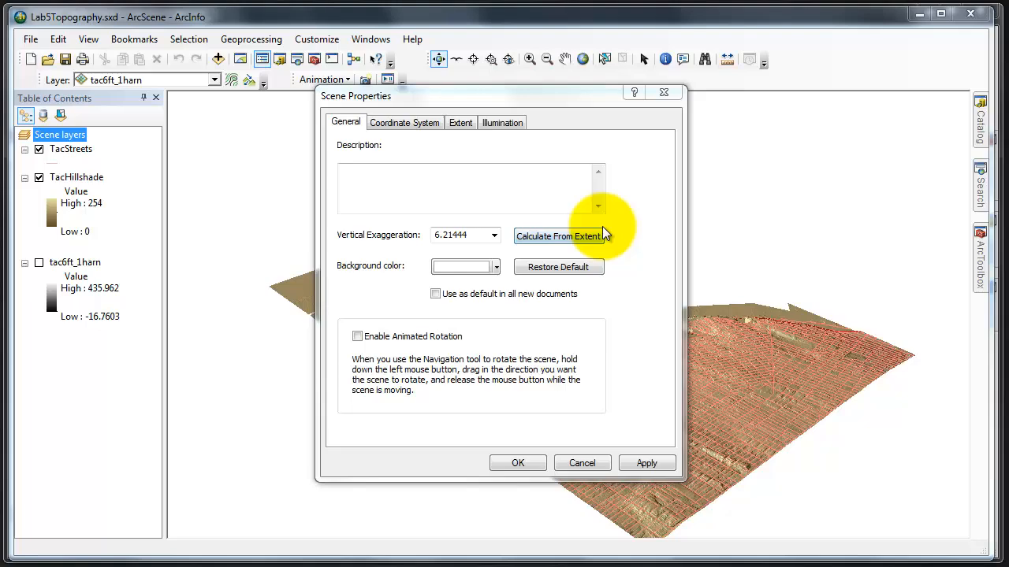
pyautogui.click(516, 463)
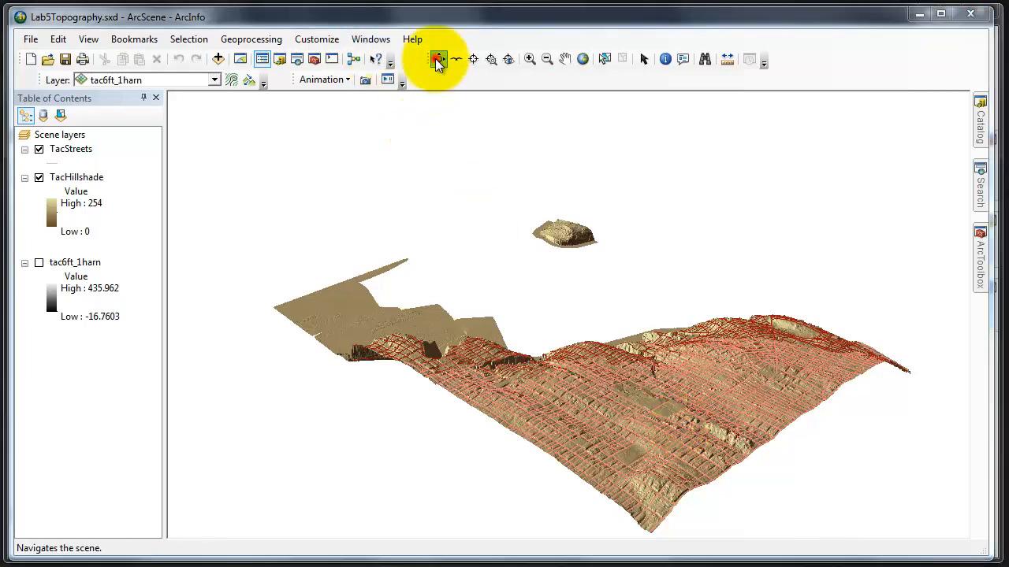
# Step: Inspect the vertically exaggerated terrain from the shoreline side, close up on the ravines and the streets around them
pyautogui.moveTo(738, 420); pyautogui.dragTo(2, 461)
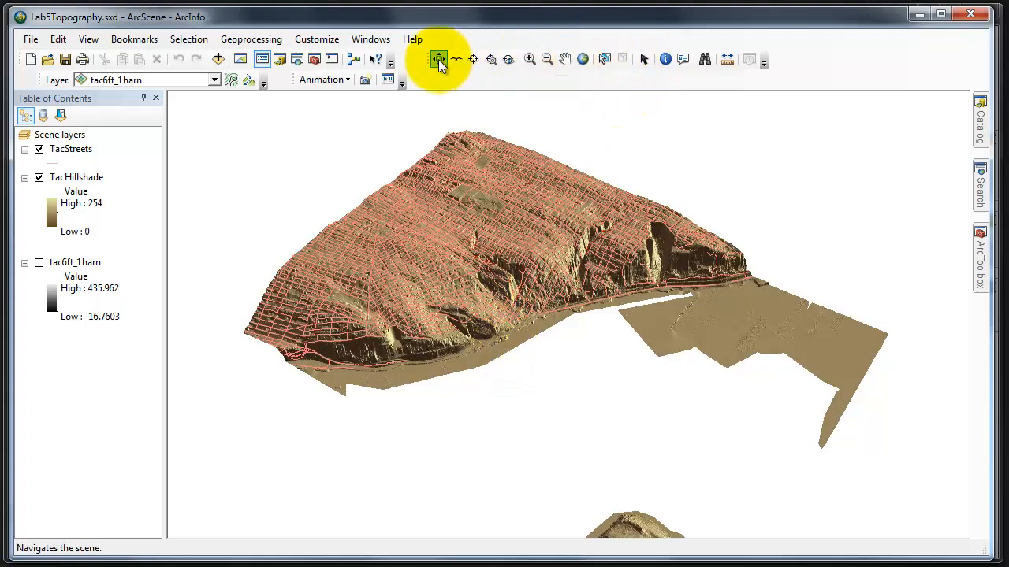
pyautogui.click(530, 59)
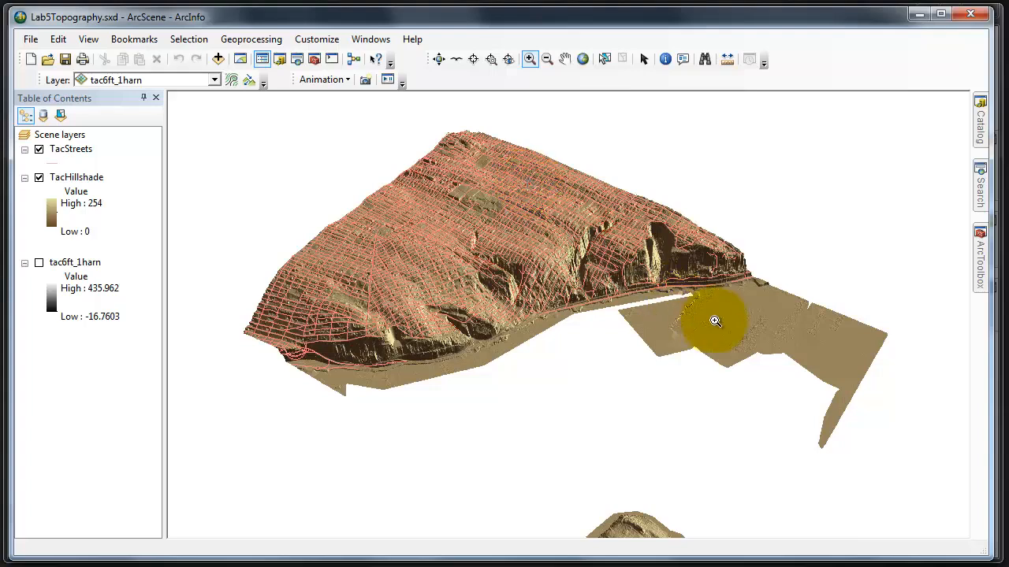
pyautogui.moveTo(544, 180); pyautogui.dragTo(715, 320)
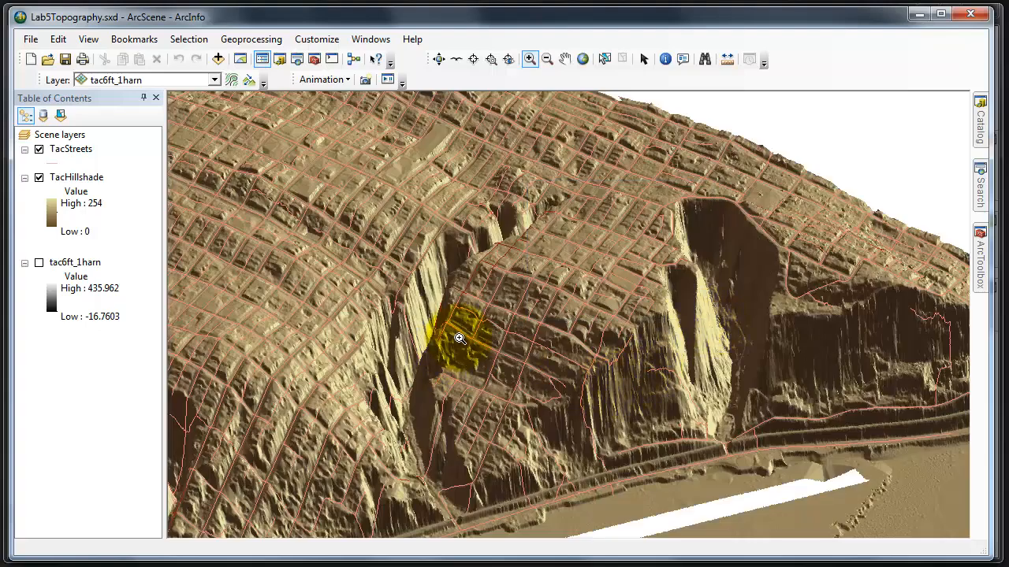
# Step: Open the scene's illumination properties, keeping the ravines on the shoreline visible beside the dialog
pyautogui.click(438, 59)
pyautogui.moveTo(583, 424); pyautogui.dragTo(483, 425)
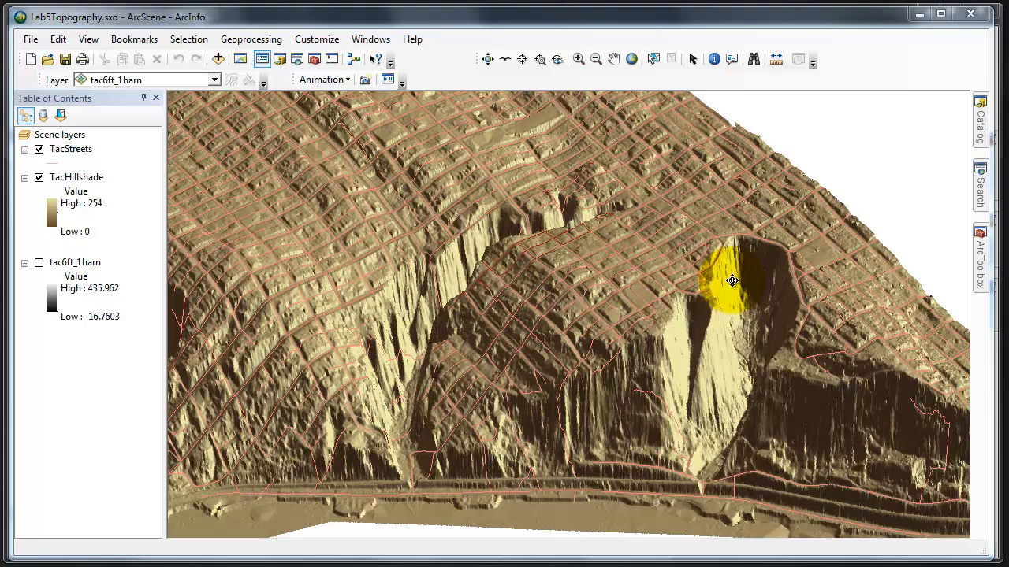
pyautogui.click(63, 135)
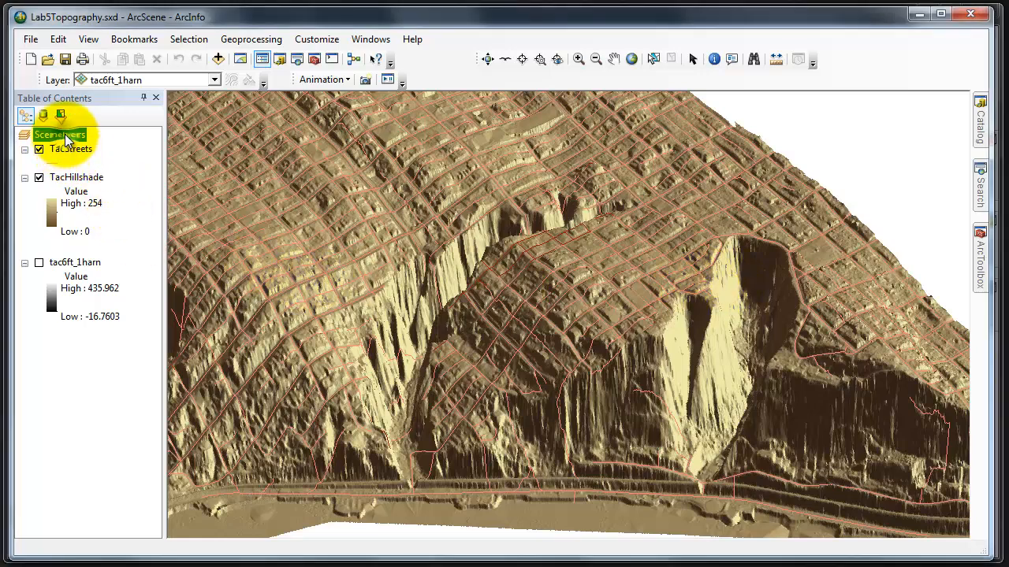
pyautogui.rightClick(64, 134)
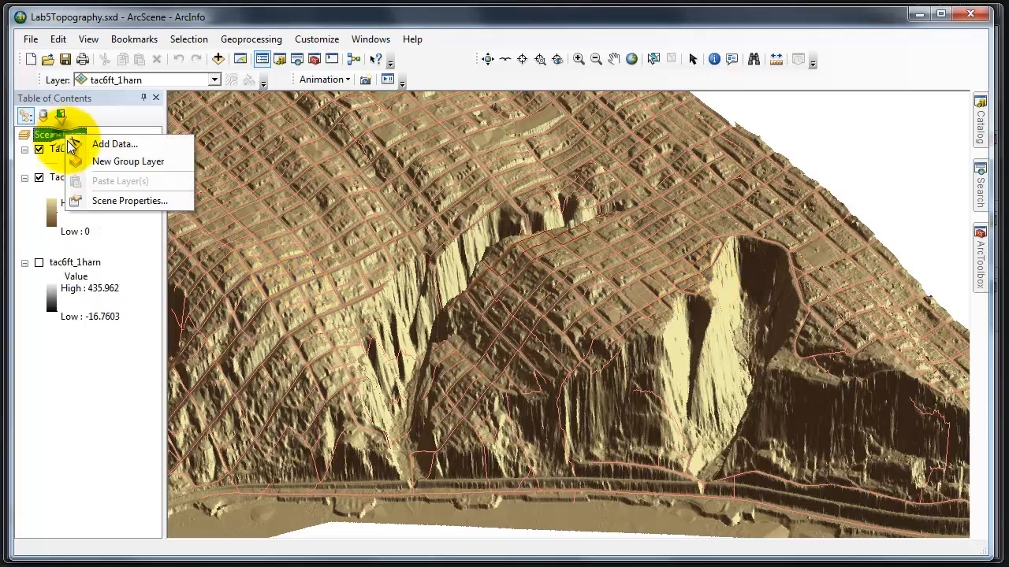
pyautogui.click(107, 200)
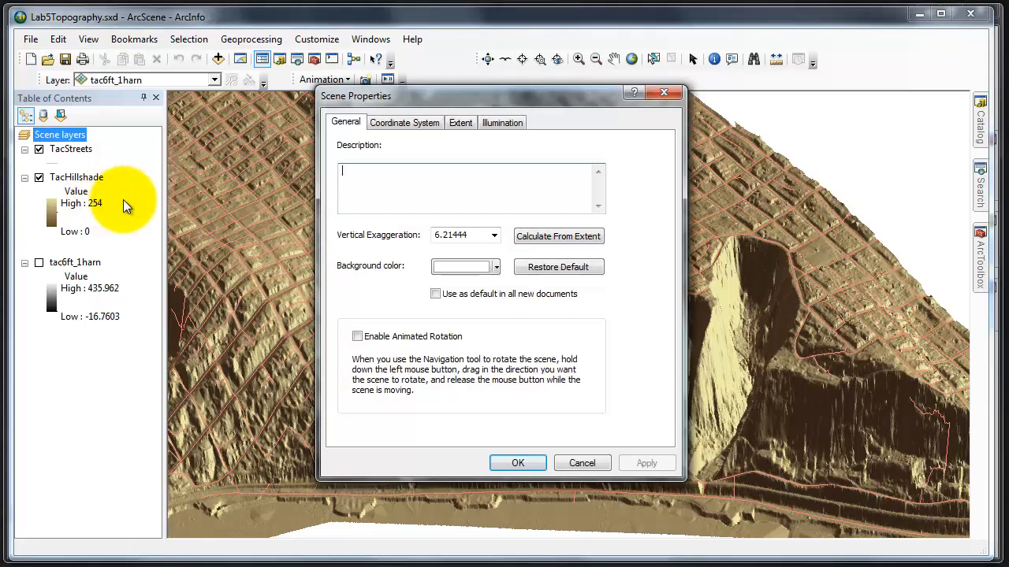
pyautogui.click(501, 123)
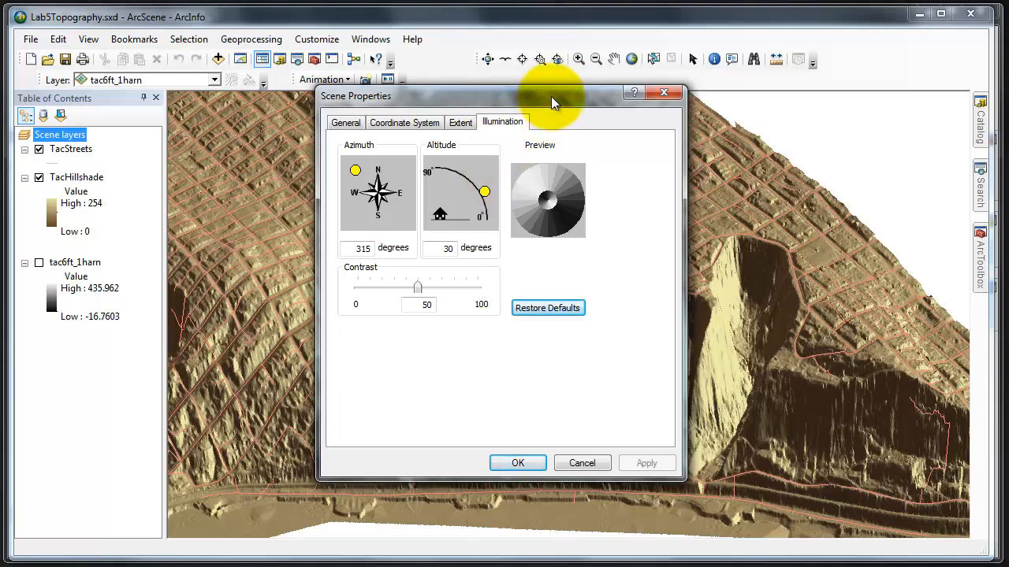
pyautogui.moveTo(552, 98); pyautogui.dragTo(345, 111)
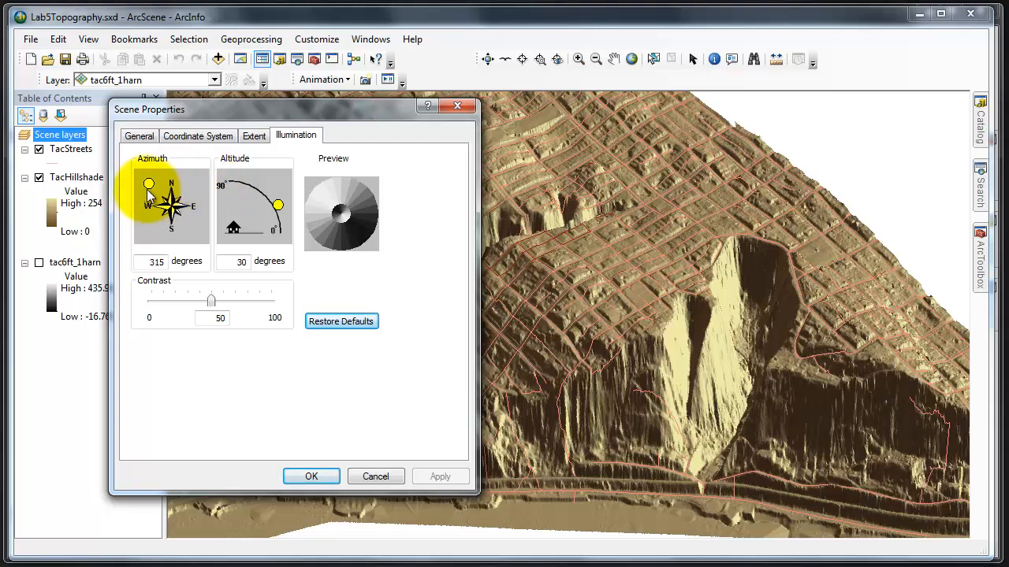
# Step: Try shifting the sun's azimuth and lowering its altitude to 24.4 degrees, restoring the default illumination after each trial
pyautogui.moveTo(149, 184)
pyautogui.mouseDown()
pyautogui.moveTo(206, 189)
pyautogui.moveTo(183, 237)
pyautogui.moveTo(146, 228)
pyautogui.moveTo(157, 192)
pyautogui.mouseUp()
pyautogui.click(340, 320)
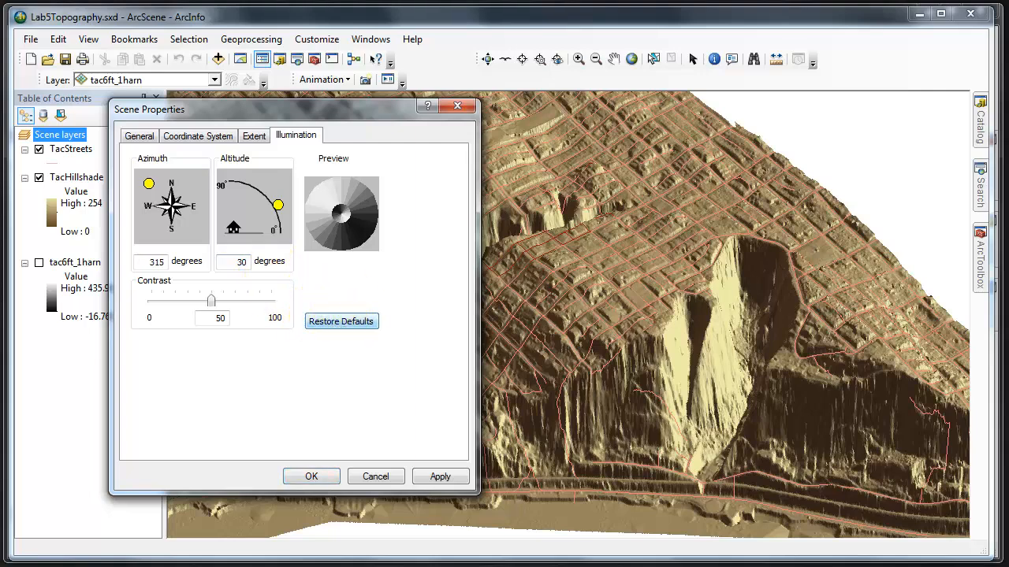
pyautogui.click(248, 262)
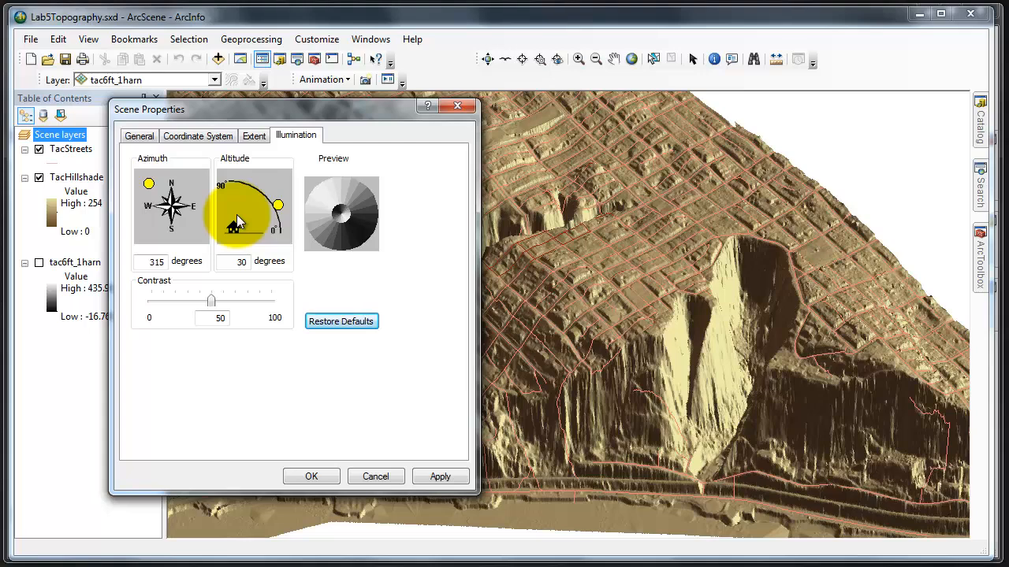
pyautogui.moveTo(278, 205)
pyautogui.mouseDown()
pyautogui.moveTo(260, 188)
pyautogui.moveTo(279, 209)
pyautogui.mouseUp()
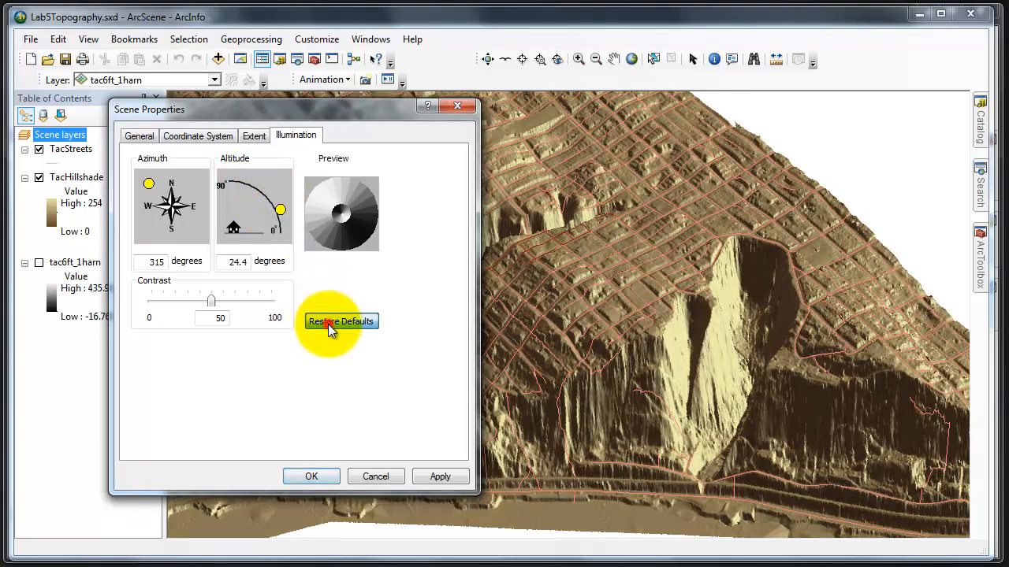
pyautogui.click(328, 324)
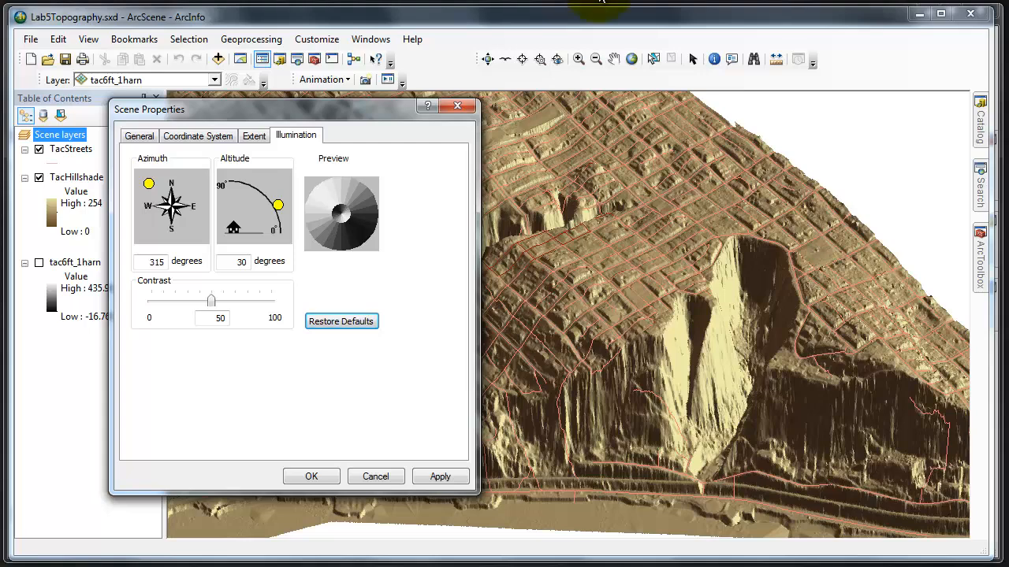
# Step: Try illumination contrasts of 91 and 11 on the terrain, and restore the default illumination
pyautogui.moveTo(209, 302); pyautogui.dragTo(260, 305)
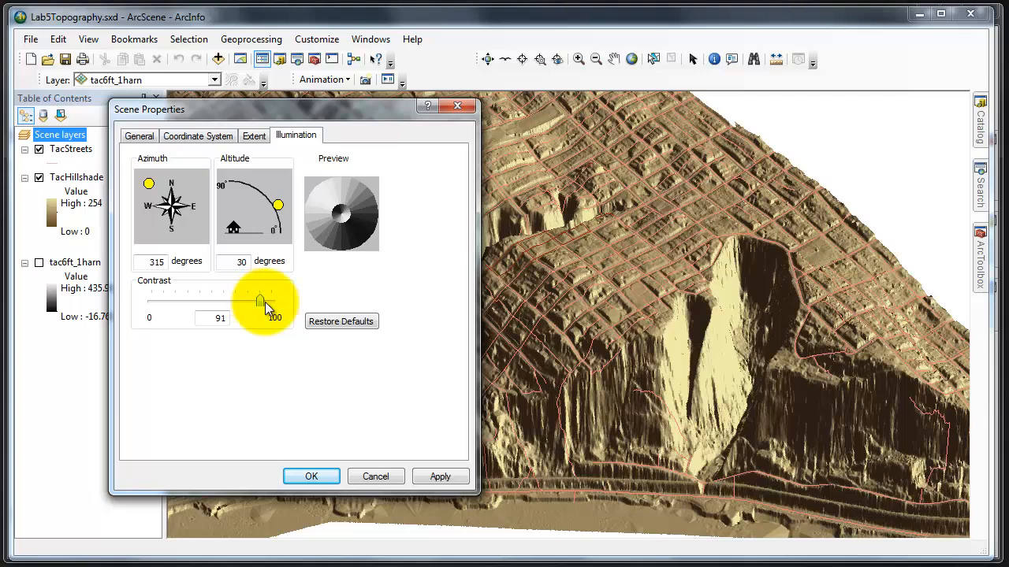
pyautogui.click(171, 302)
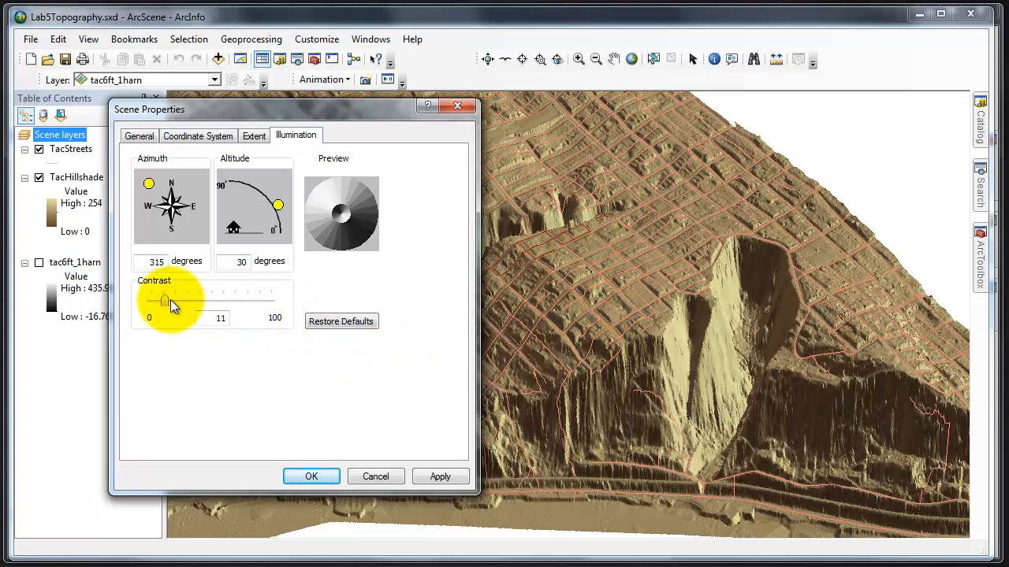
pyautogui.click(342, 324)
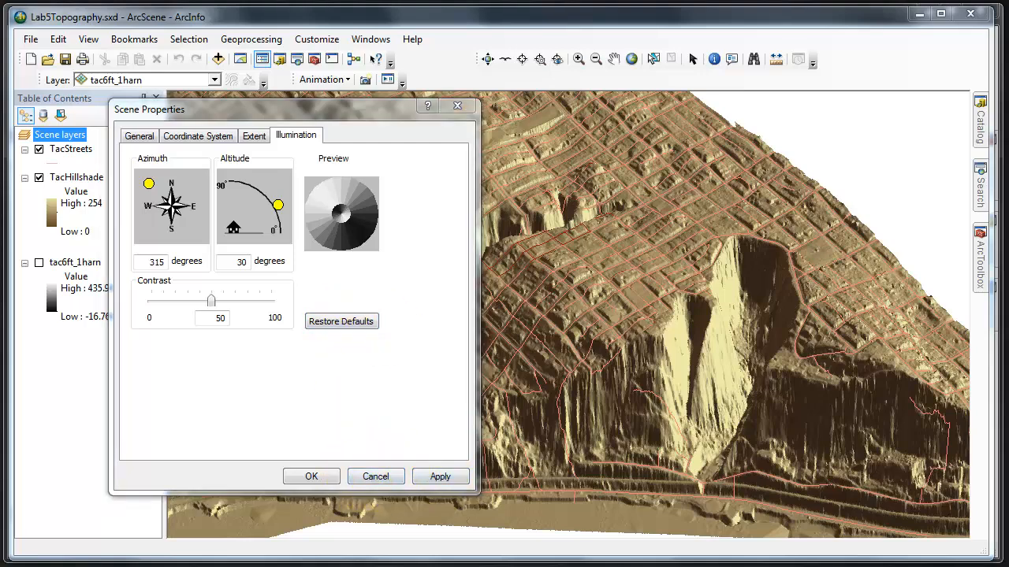
# Step: Set the scene illumination to an azimuth of 45 degrees and an altitude of 75 degrees
pyautogui.doubleClick(154, 262)
pyautogui.write('45')
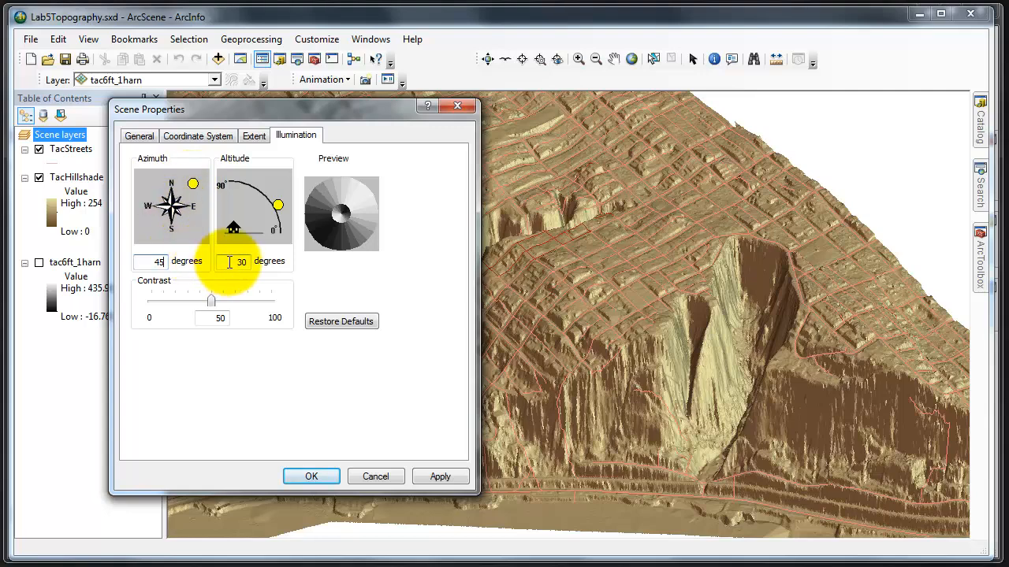
pyautogui.moveTo(228, 262); pyautogui.dragTo(263, 264)
pyautogui.write('75')
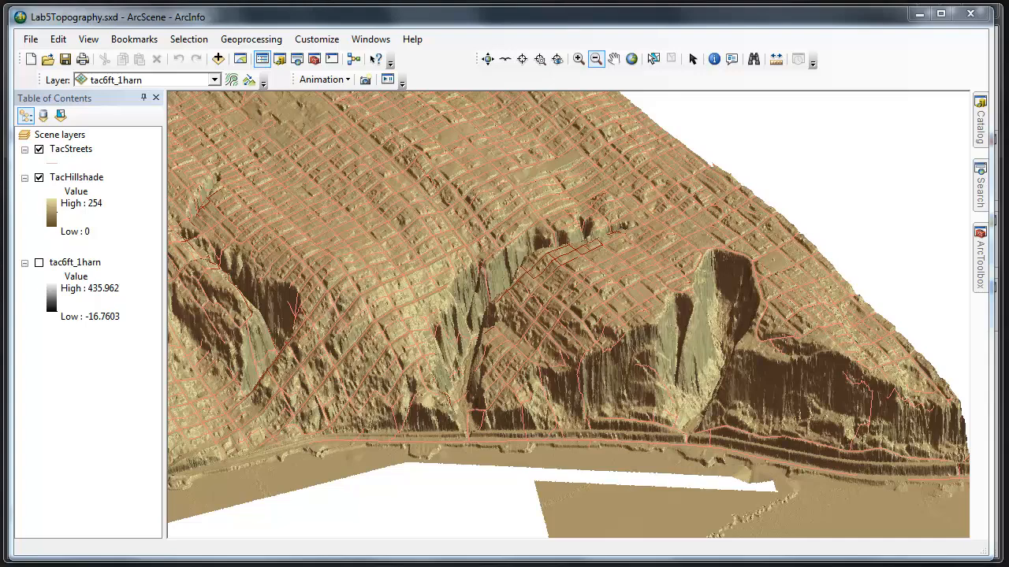
# Step: Set the main viewer's observer position to X 1163000, Y 720000 and Z 13000 in the view settings, and apply it
pyautogui.click(87, 39)
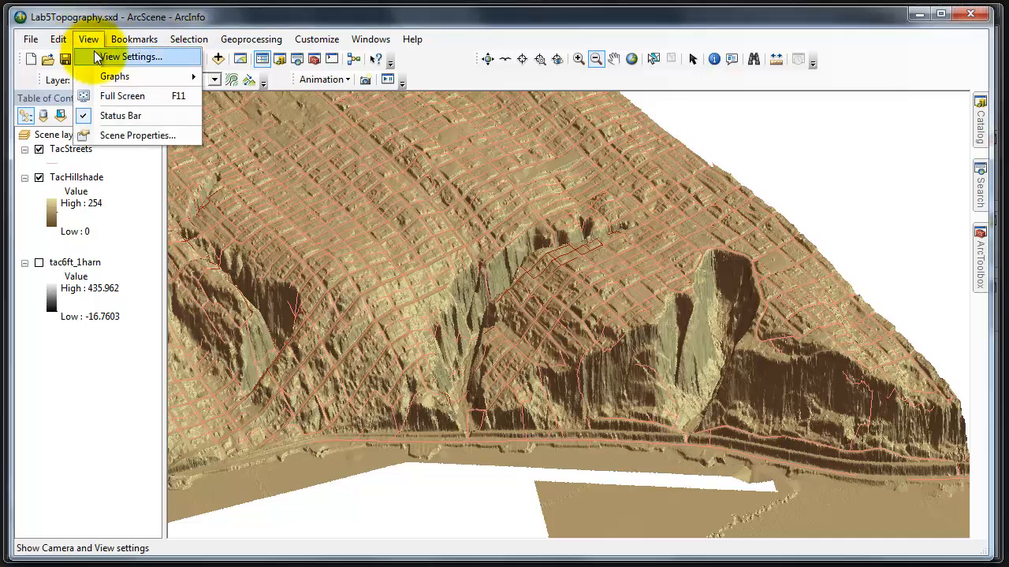
pyautogui.click(98, 57)
pyautogui.moveTo(132, 37); pyautogui.dragTo(447, 143)
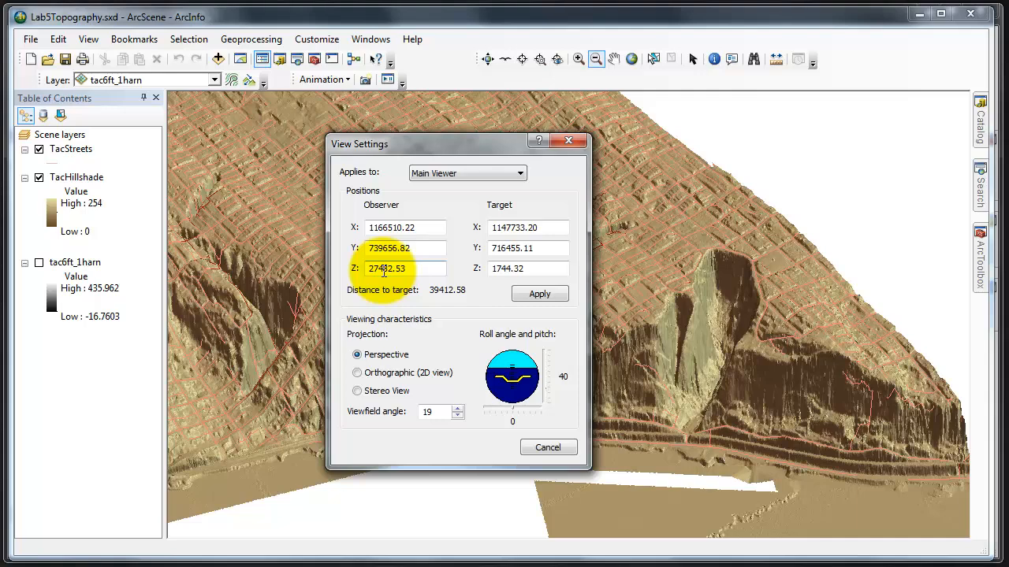
pyautogui.moveTo(415, 227); pyautogui.dragTo(353, 223)
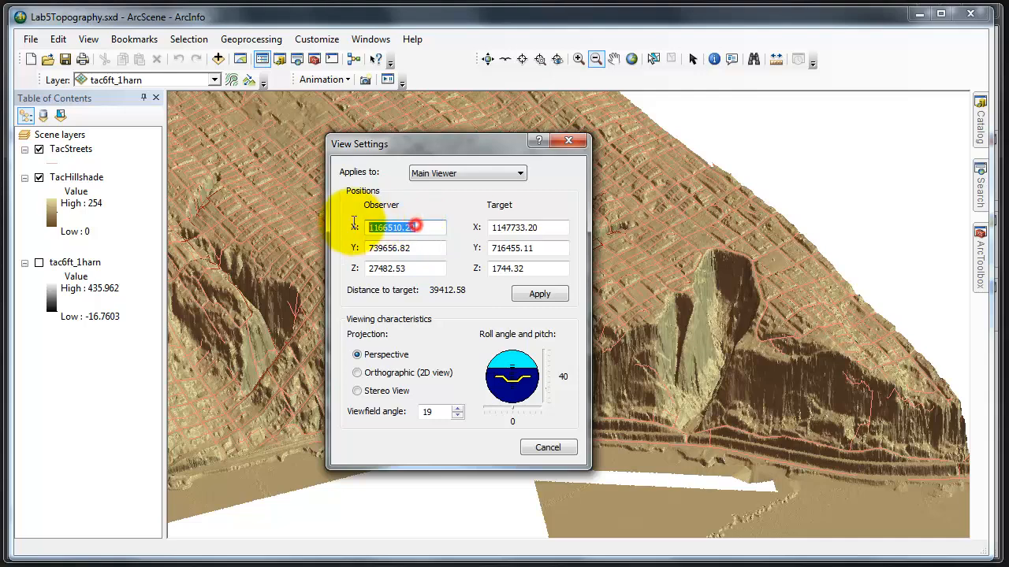
pyautogui.write('1')
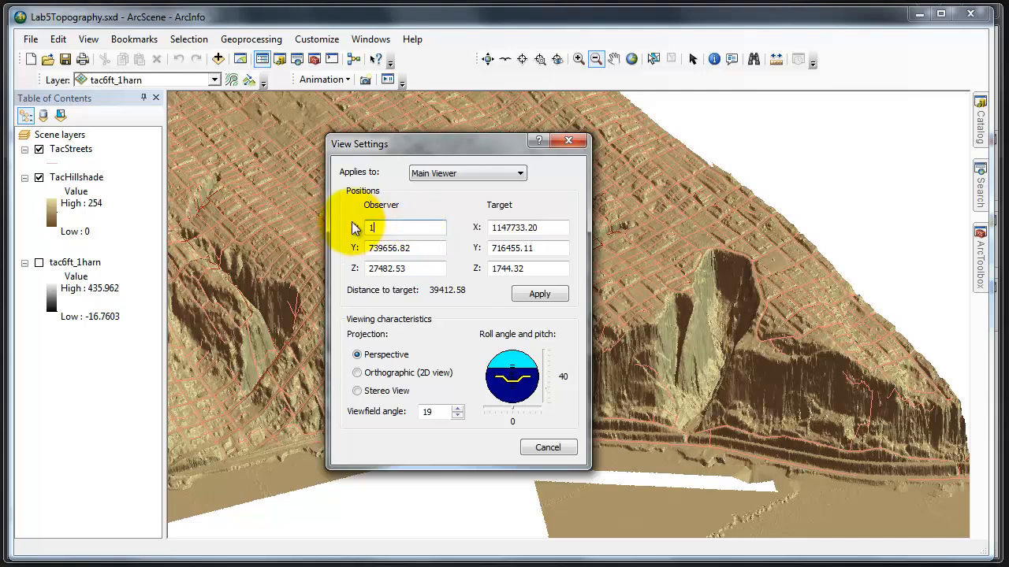
pyautogui.write('163000')
pyautogui.click(414, 248)
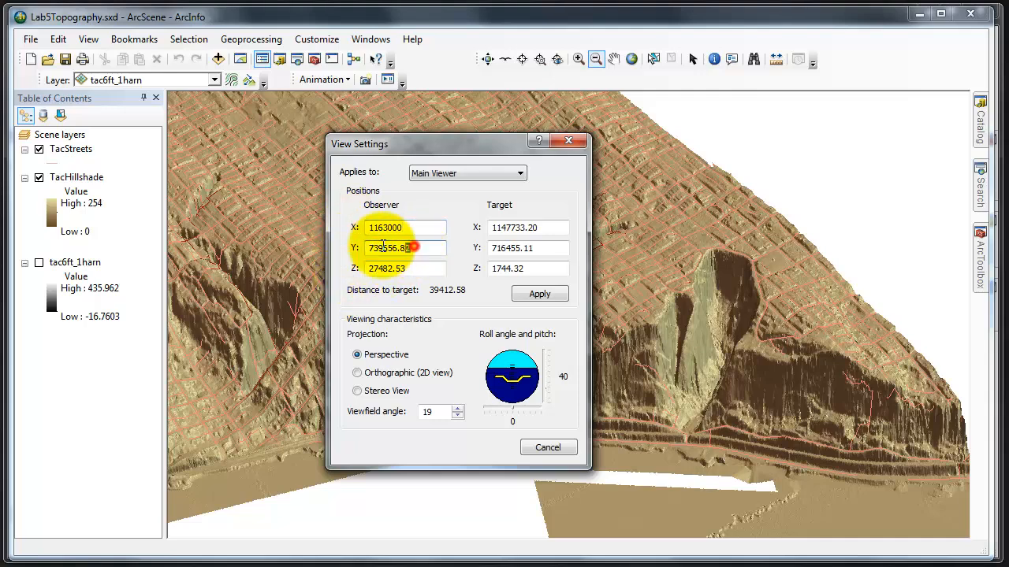
pyautogui.moveTo(383, 247); pyautogui.dragTo(340, 246)
pyautogui.write('72')
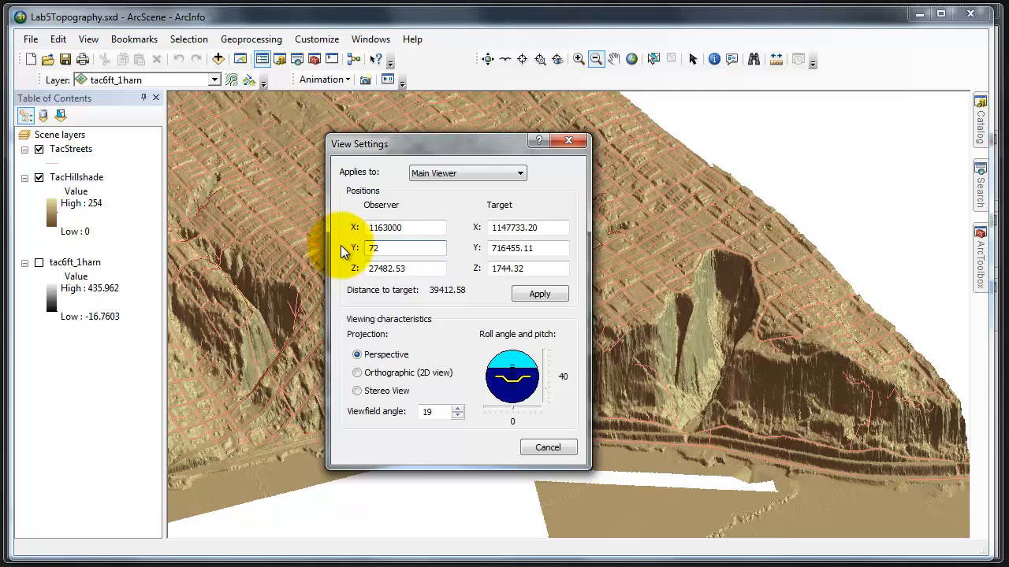
pyautogui.write('0000')
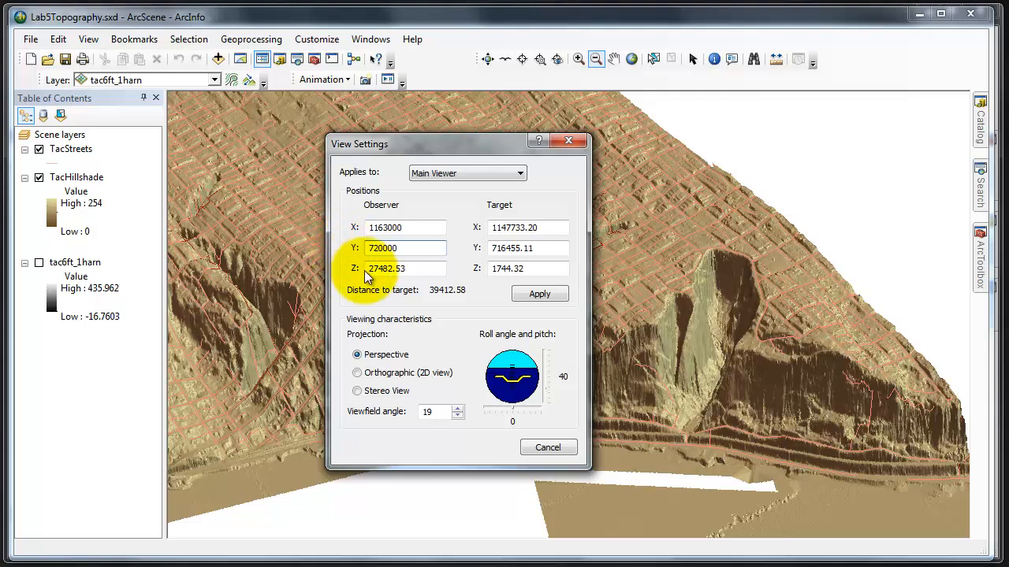
pyautogui.moveTo(418, 267); pyautogui.dragTo(359, 269)
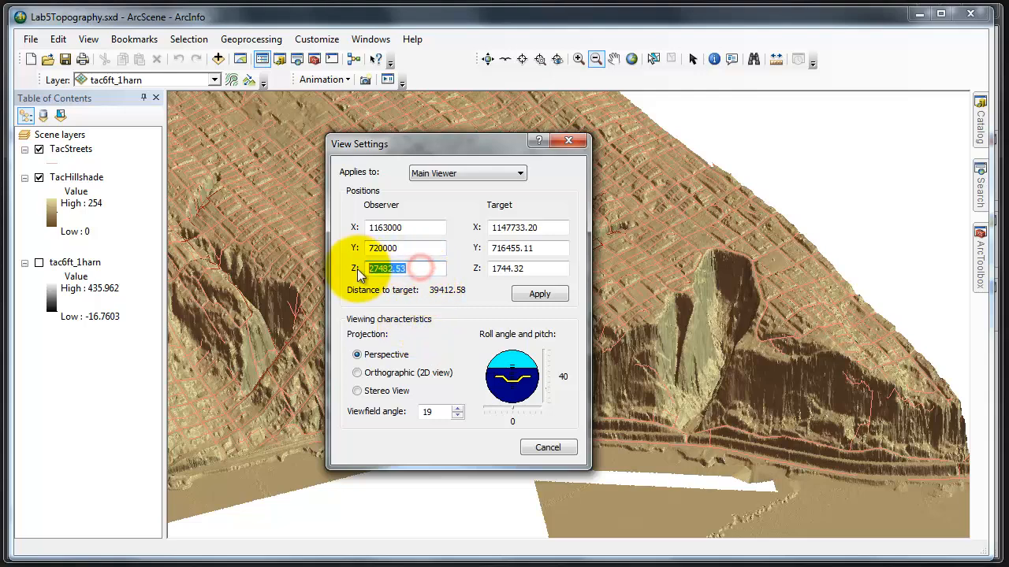
pyautogui.write('13000')
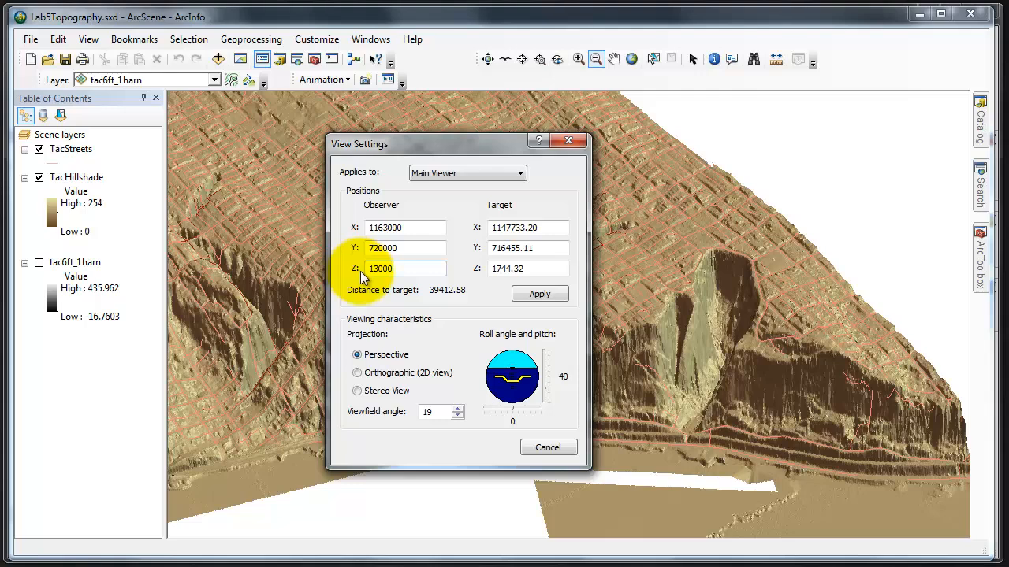
pyautogui.click(537, 295)
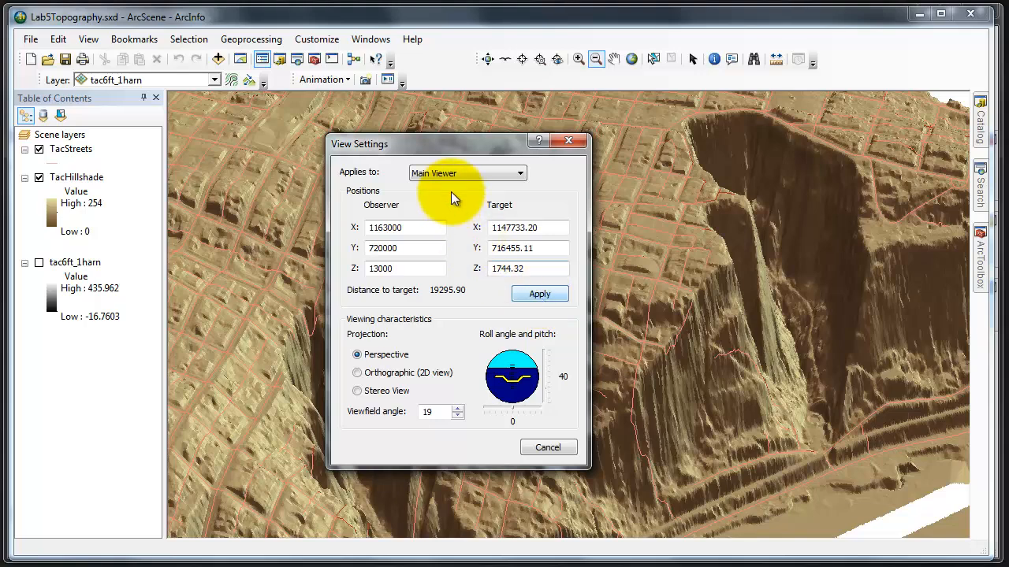
pyautogui.moveTo(457, 146); pyautogui.dragTo(261, 127)
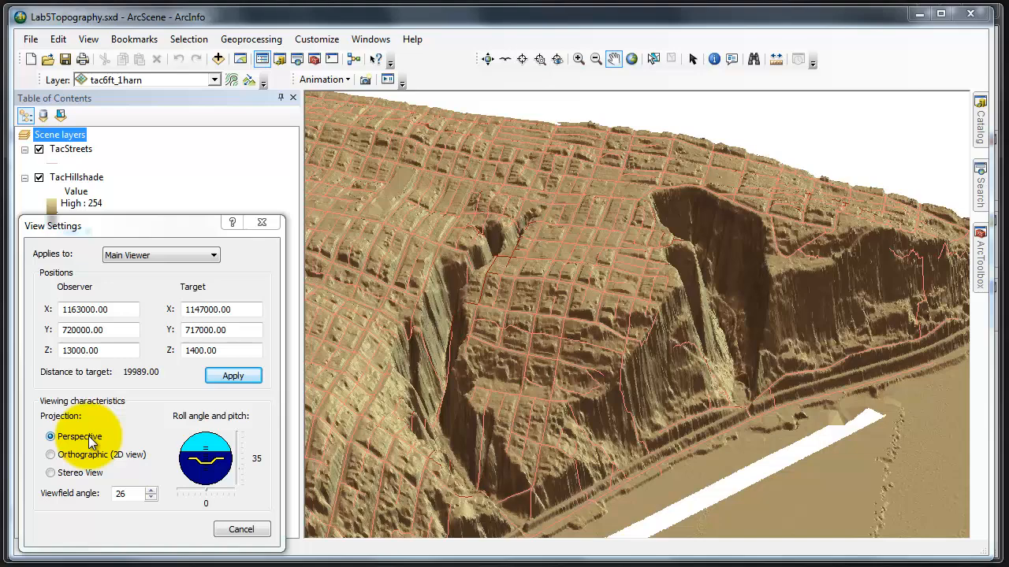
# Step: Try the orthographic 2D and stereo projections for the main viewer, and return to the perspective projection
pyautogui.click(51, 457)
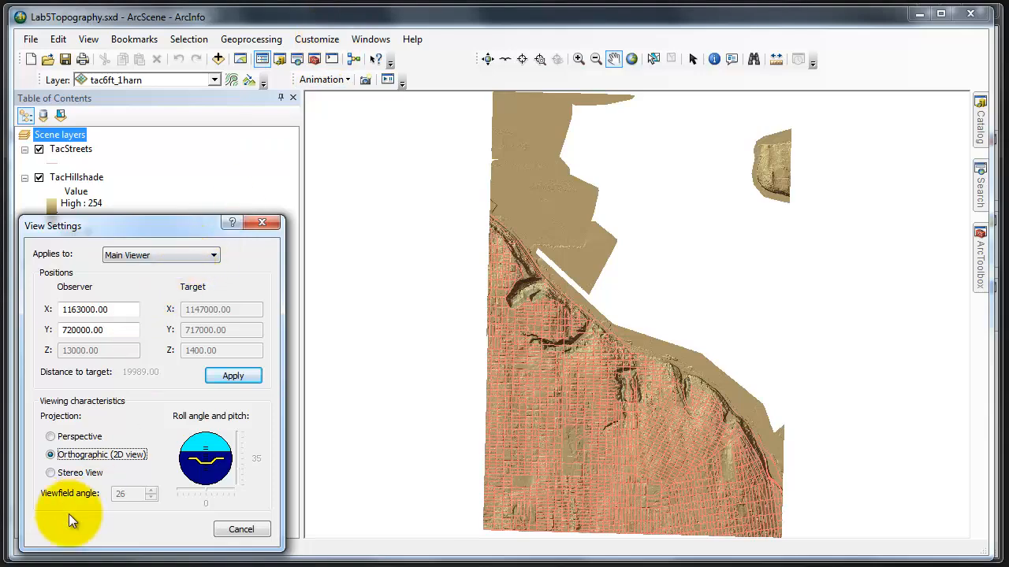
pyautogui.click(49, 473)
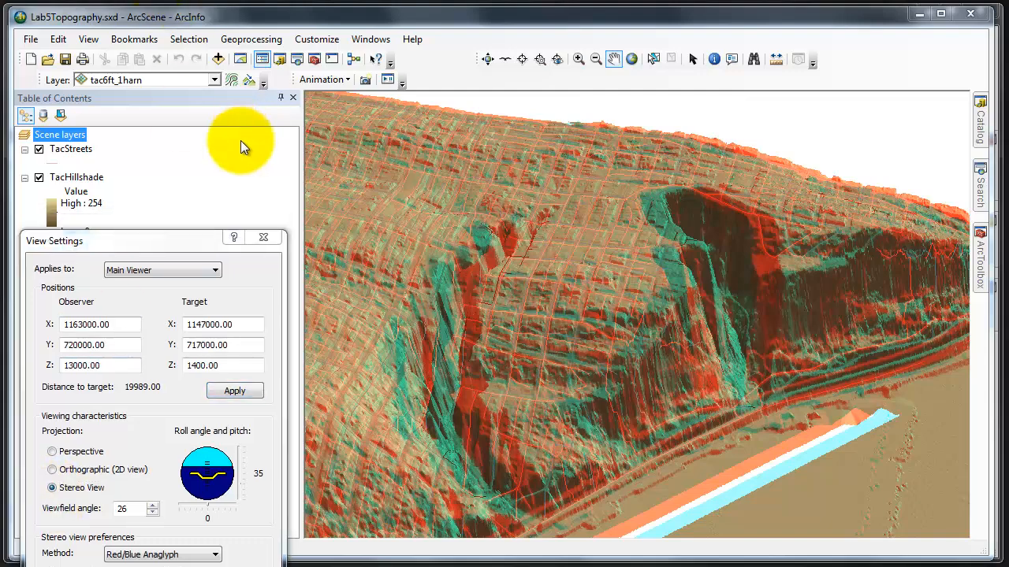
pyautogui.moveTo(182, 245); pyautogui.dragTo(193, 95)
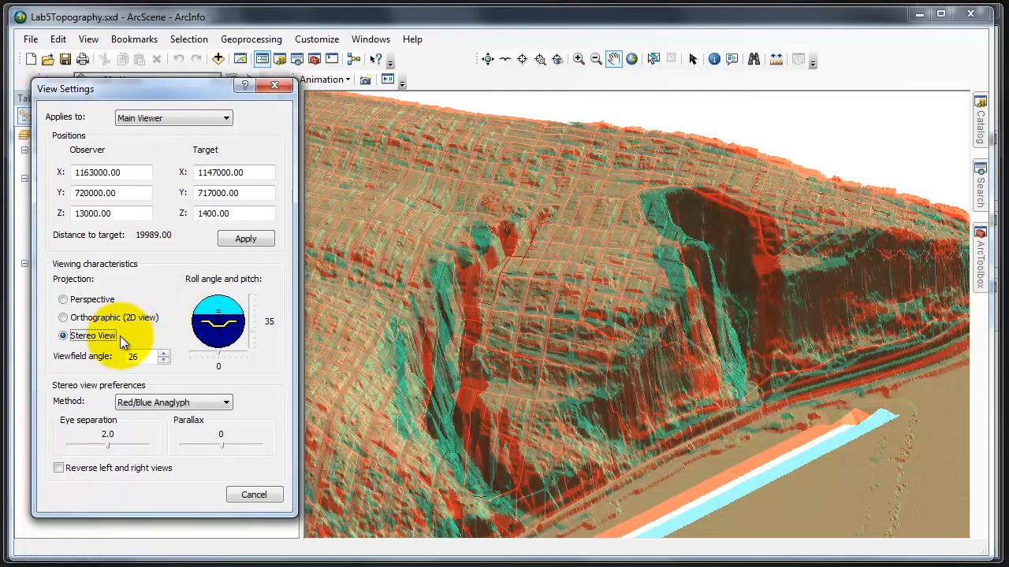
pyautogui.click(63, 299)
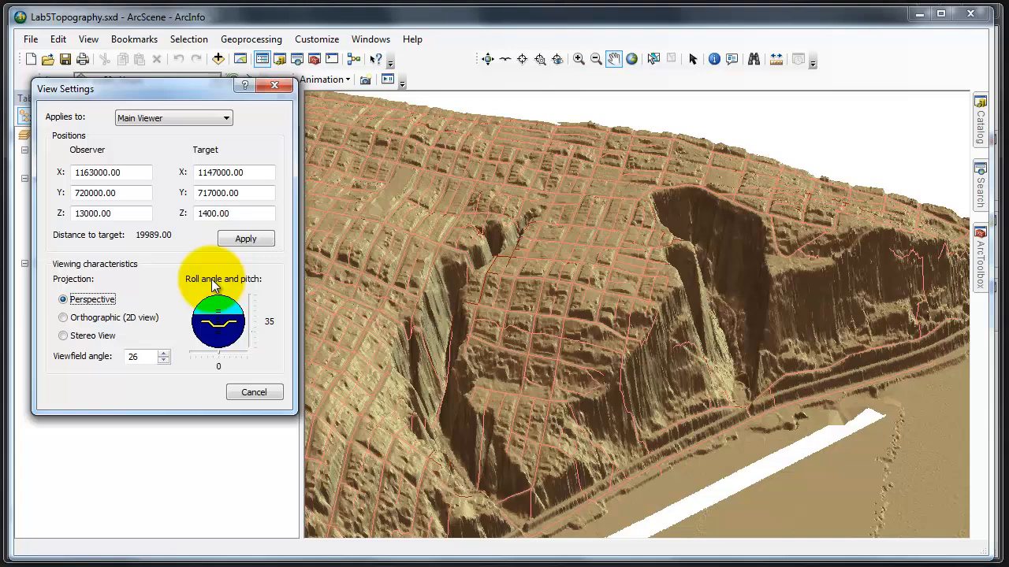
# Step: Try adjusting the main viewer's pitch and roll angle, and return the roll angle to 0
pyautogui.click(264, 241)
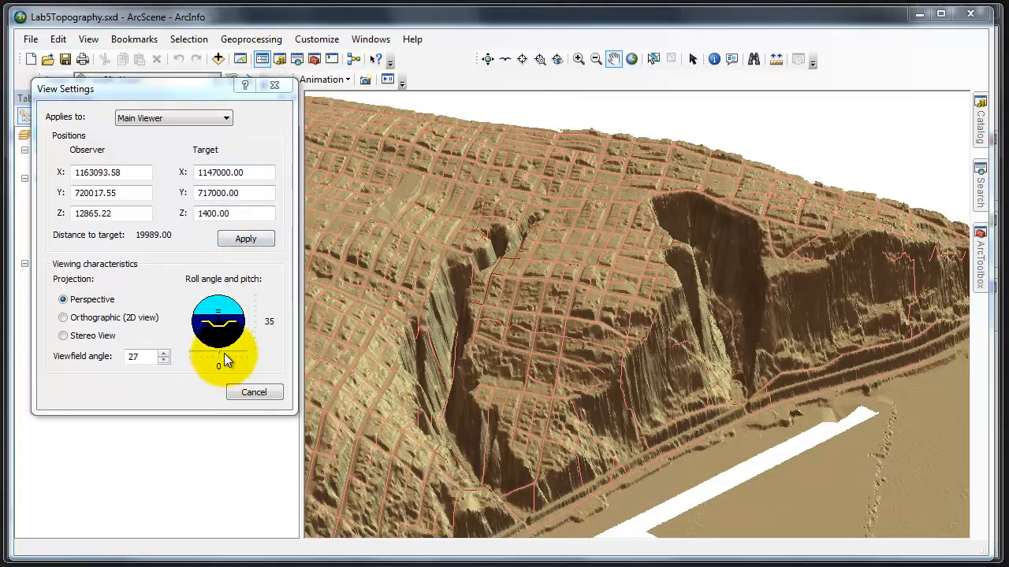
pyautogui.moveTo(220, 356); pyautogui.dragTo(209, 357)
pyautogui.click(215, 355)
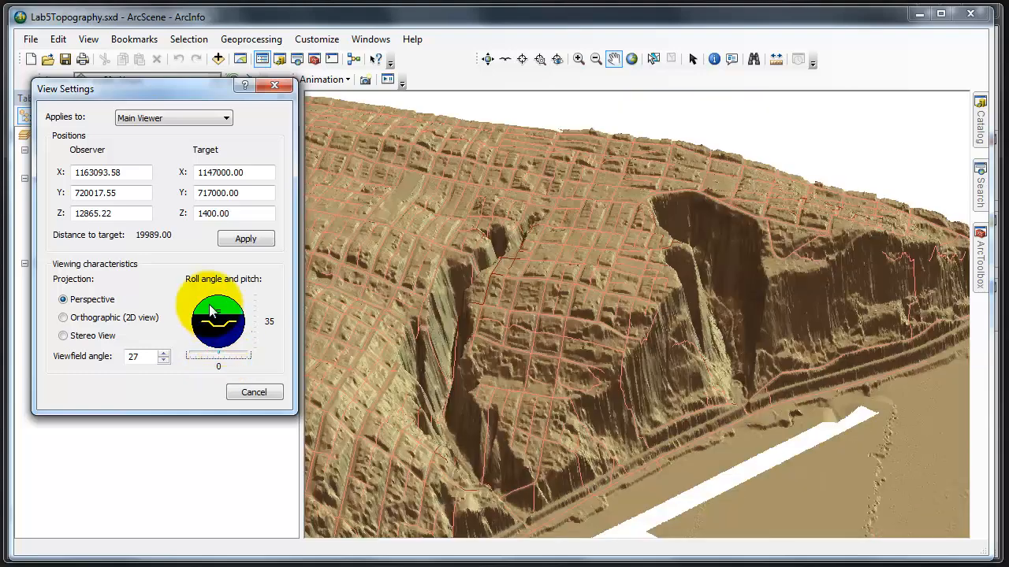
# Step: Set the main viewer's viewfield angle to 30
pyautogui.click(163, 353)
pyautogui.click(164, 353)
pyautogui.click(164, 353)
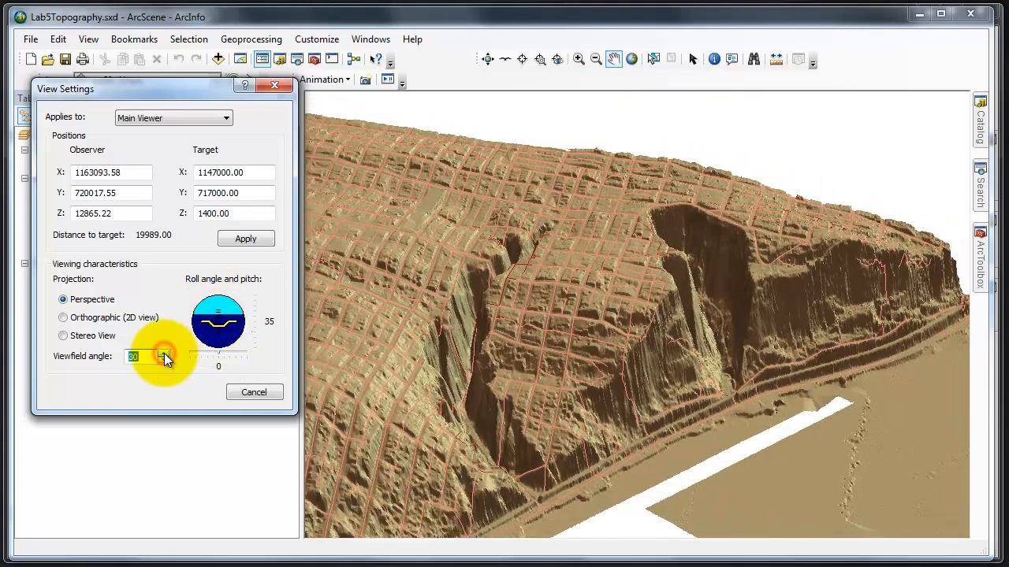
pyautogui.click(164, 353)
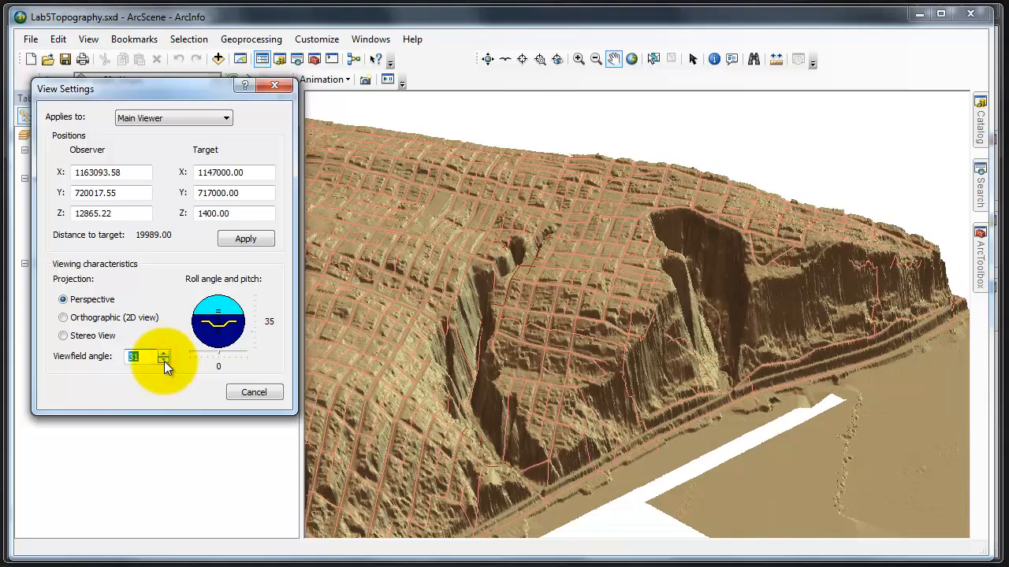
pyautogui.click(164, 360)
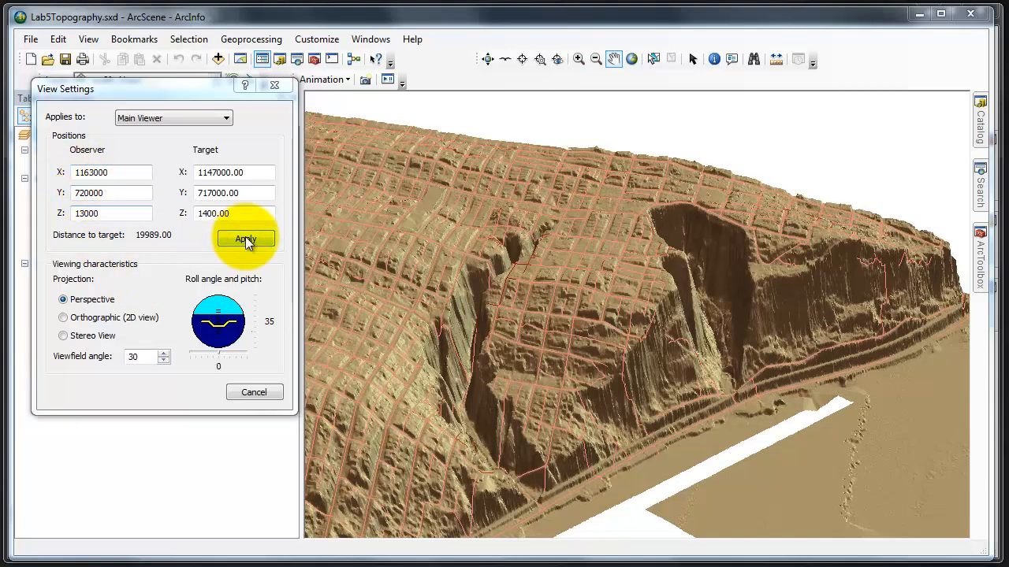
# Step: Close the view settings and save the scene as a new document named OldTown3D in the maps_L5 folder
pyautogui.click(275, 87)
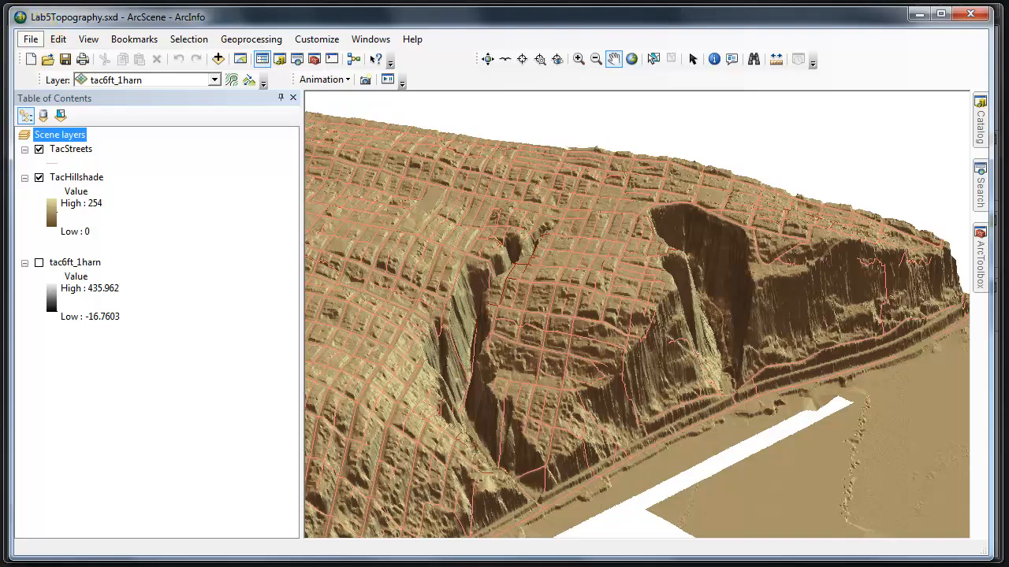
pyautogui.click(31, 39)
pyautogui.click(32, 111)
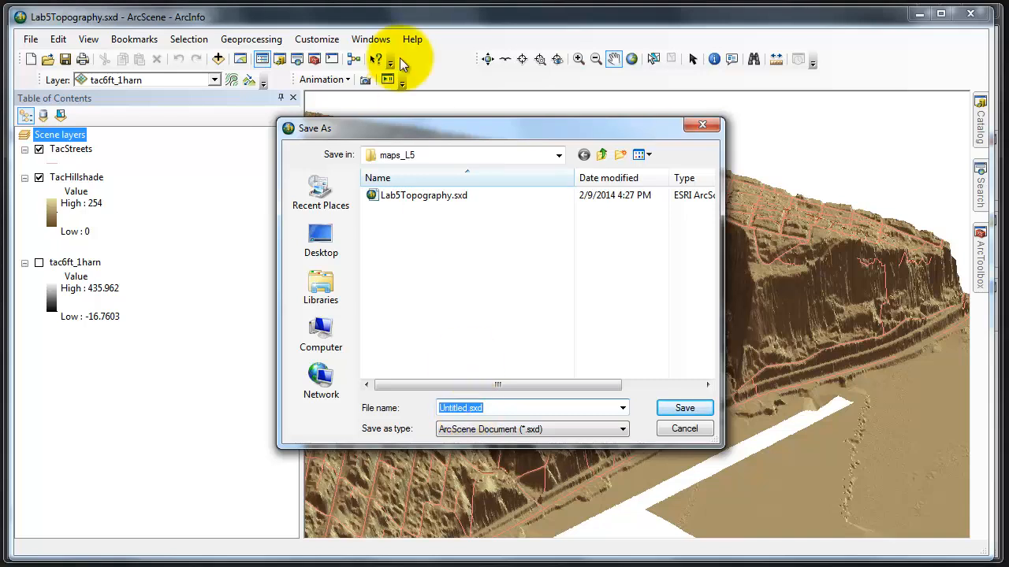
pyautogui.click(503, 412)
pyautogui.write('OldTown')
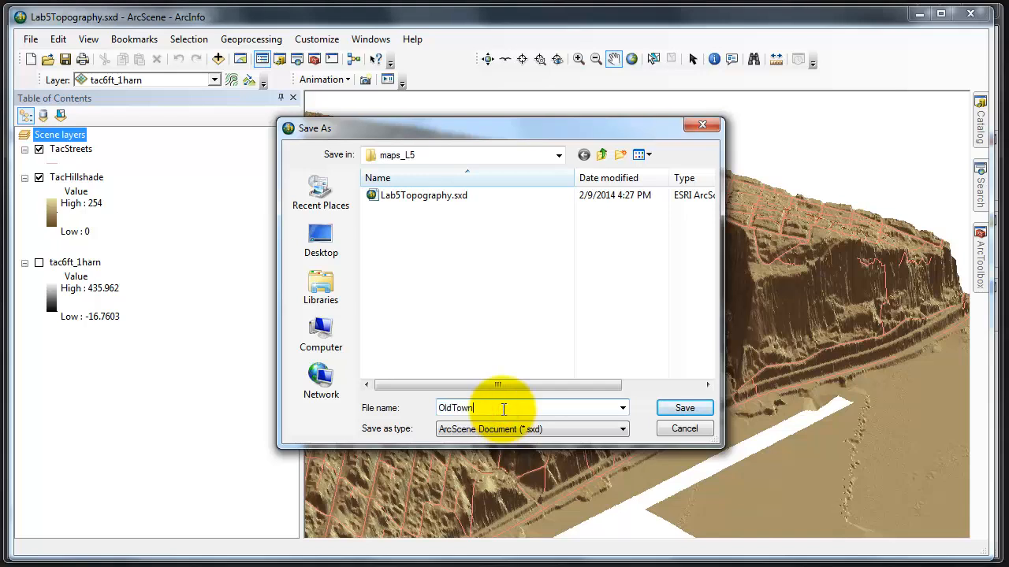
pyautogui.write('3D')
pyautogui.click(683, 408)
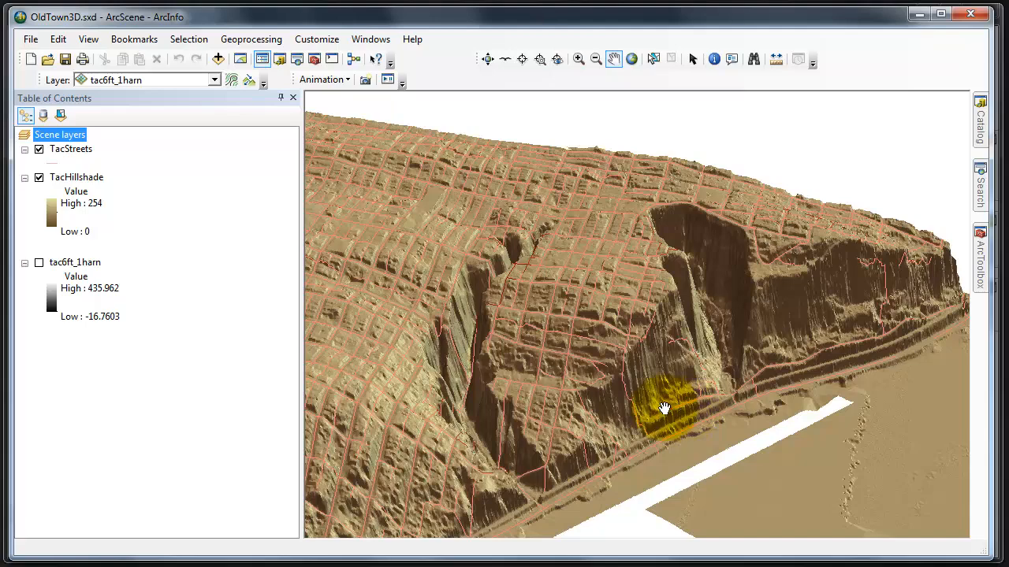
# Step: Export the scene as a 2D PNG image named OldTown3D.png at 90 dpi to the maps_L5 folder
pyautogui.click(30, 39)
pyautogui.click(30, 39)
pyautogui.click(30, 39)
pyautogui.moveTo(78, 204)
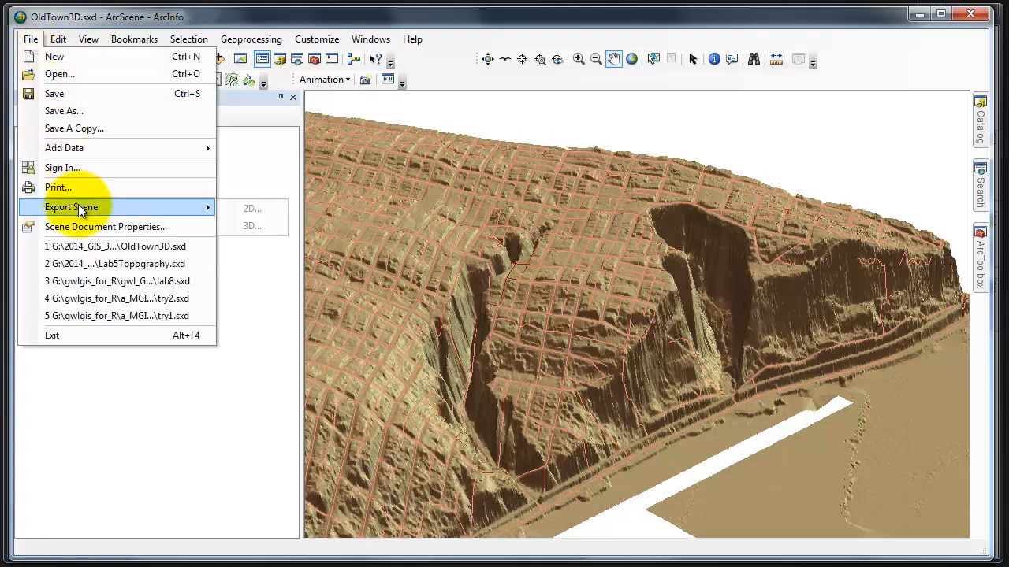
pyautogui.click(257, 212)
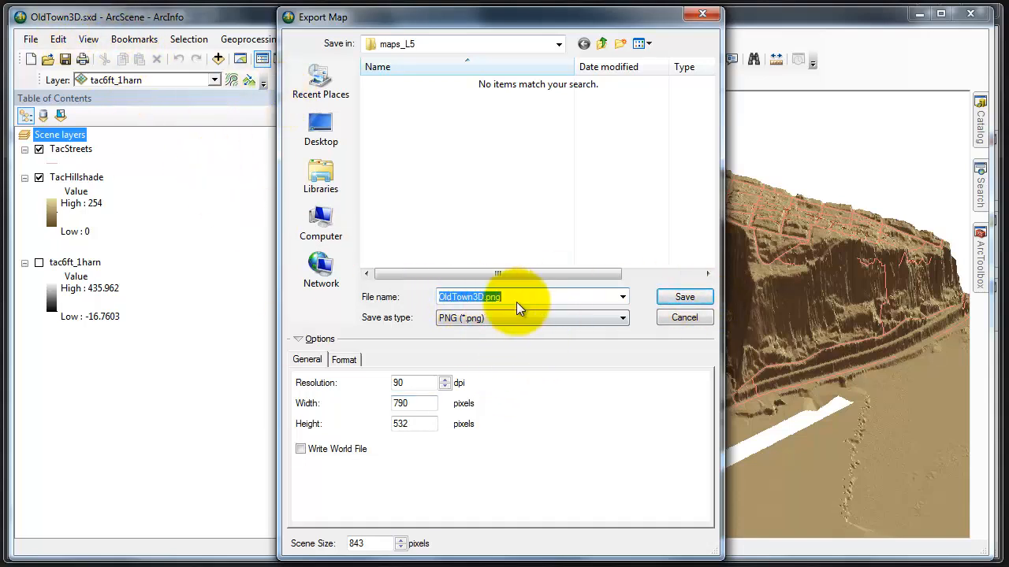
pyautogui.click(677, 300)
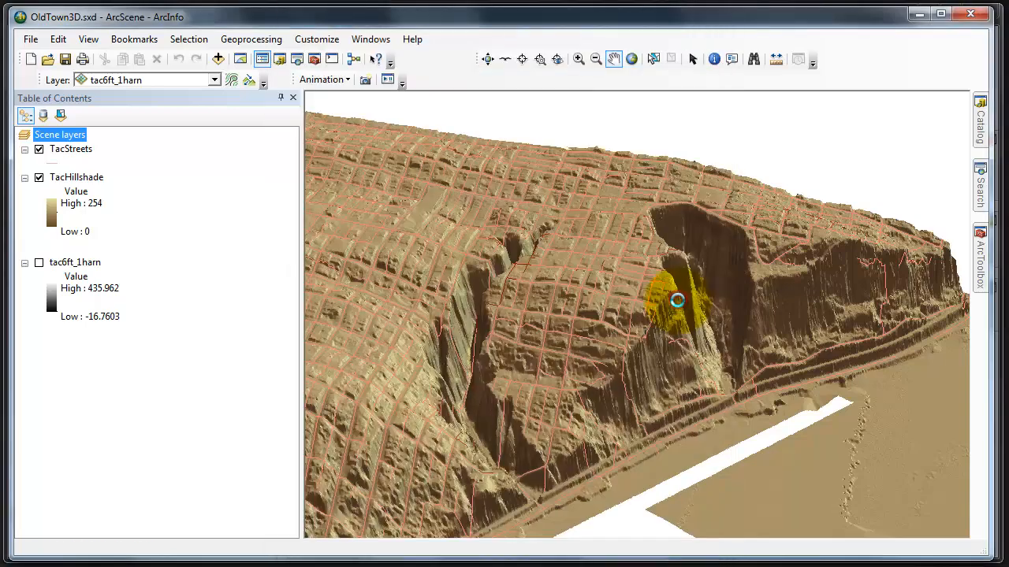